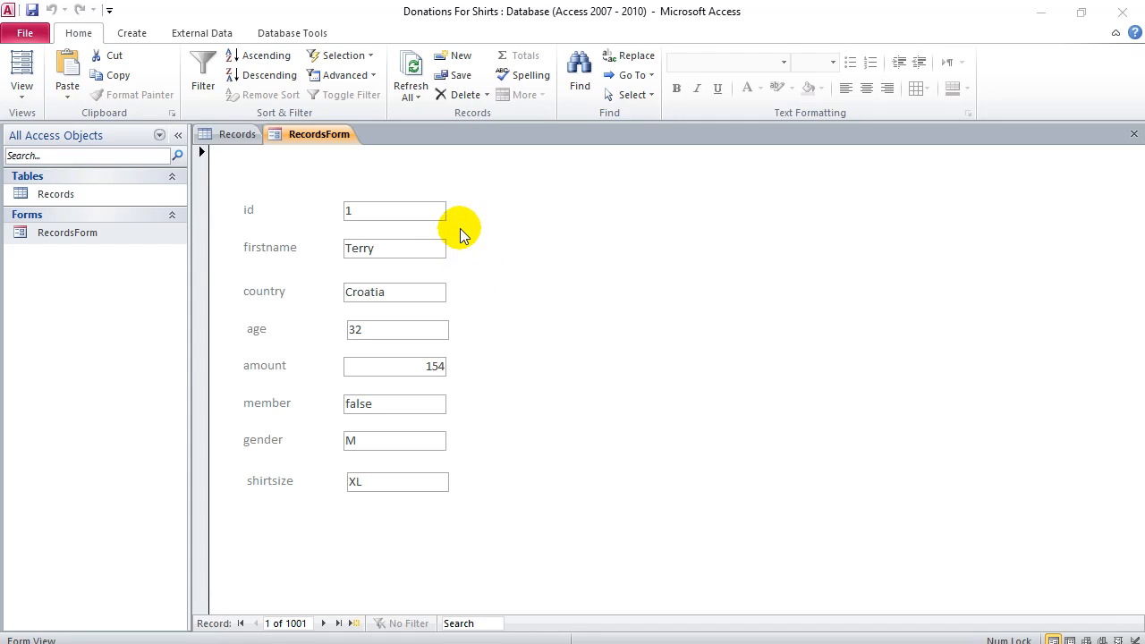
Switch the RecordsForm form to Design View.
click(312, 143)
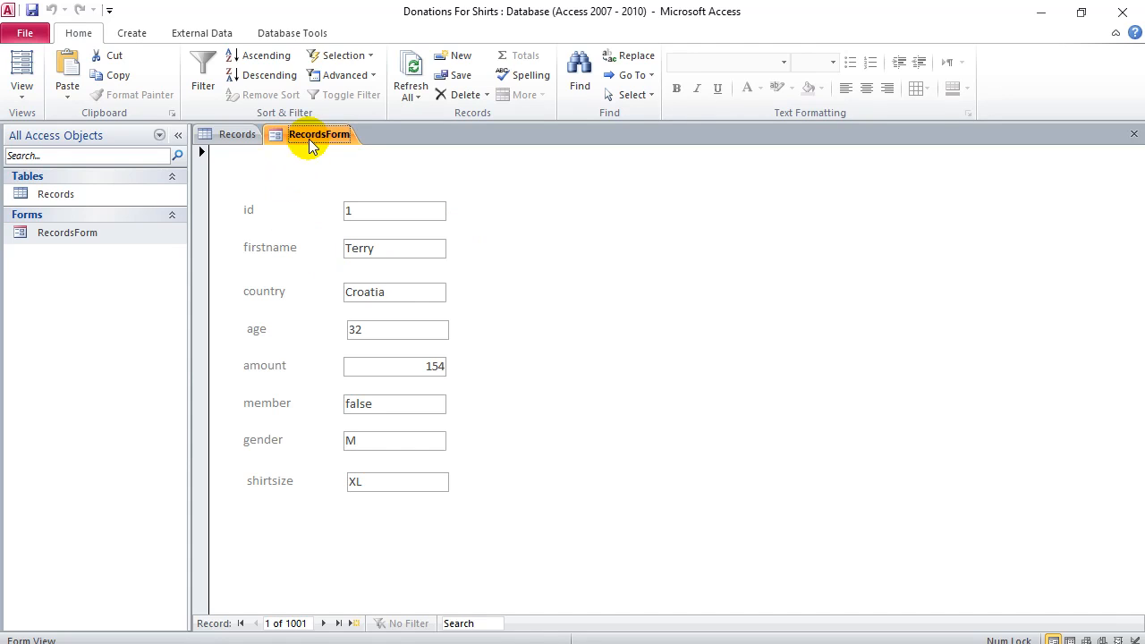
right_click(313, 141)
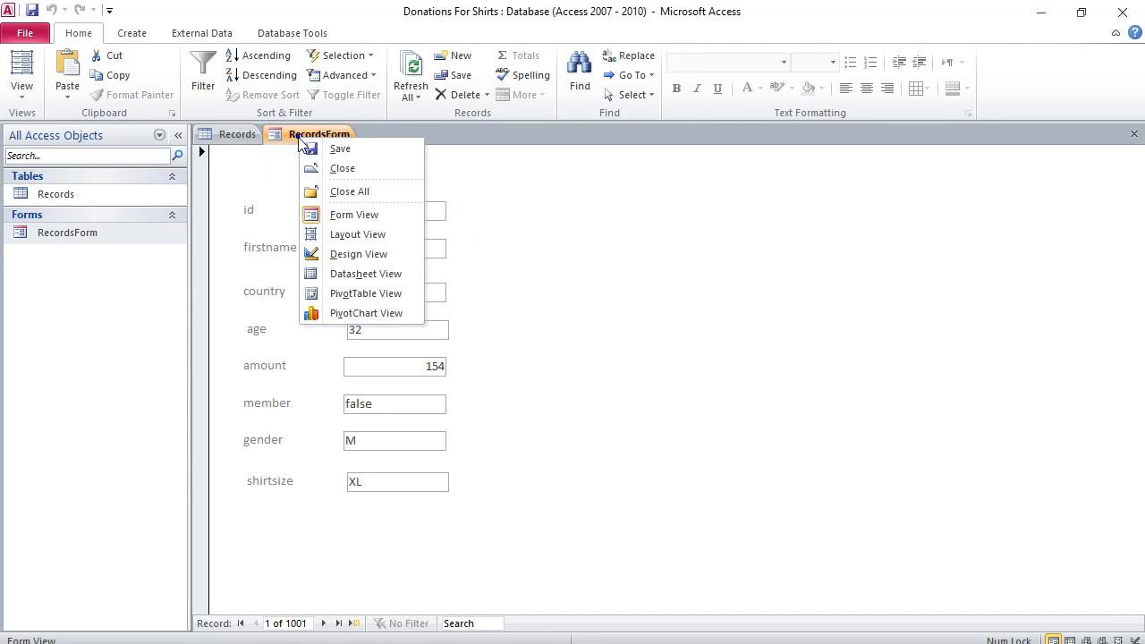
click(345, 254)
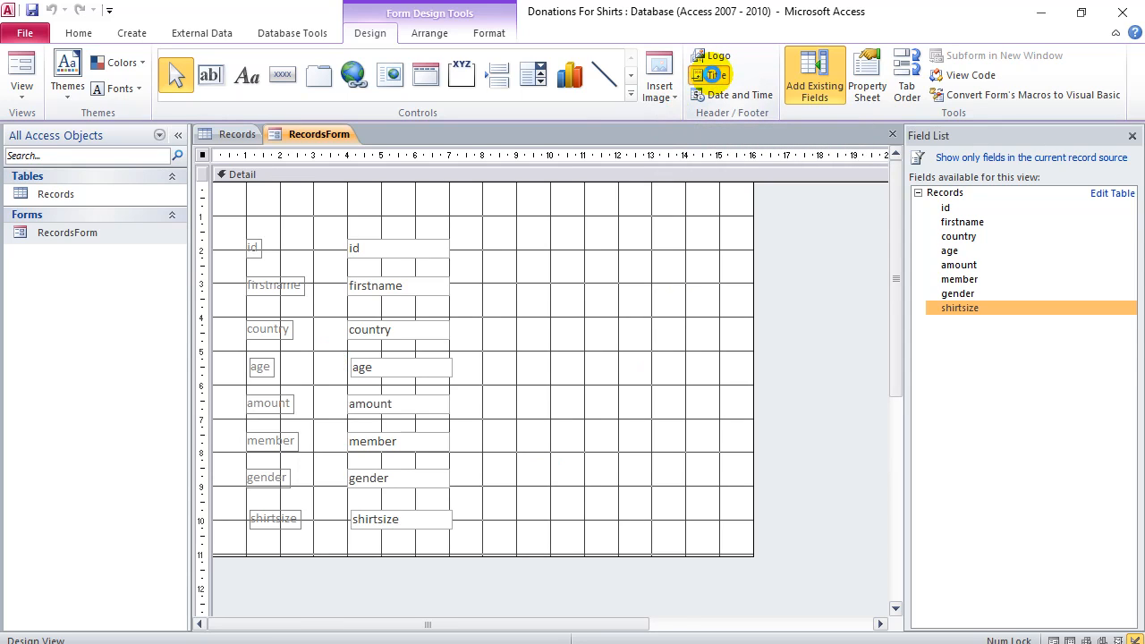
Add a form header title reading "Records Form (Enter Person)" and slightly reduce the header section's height.
click(713, 77)
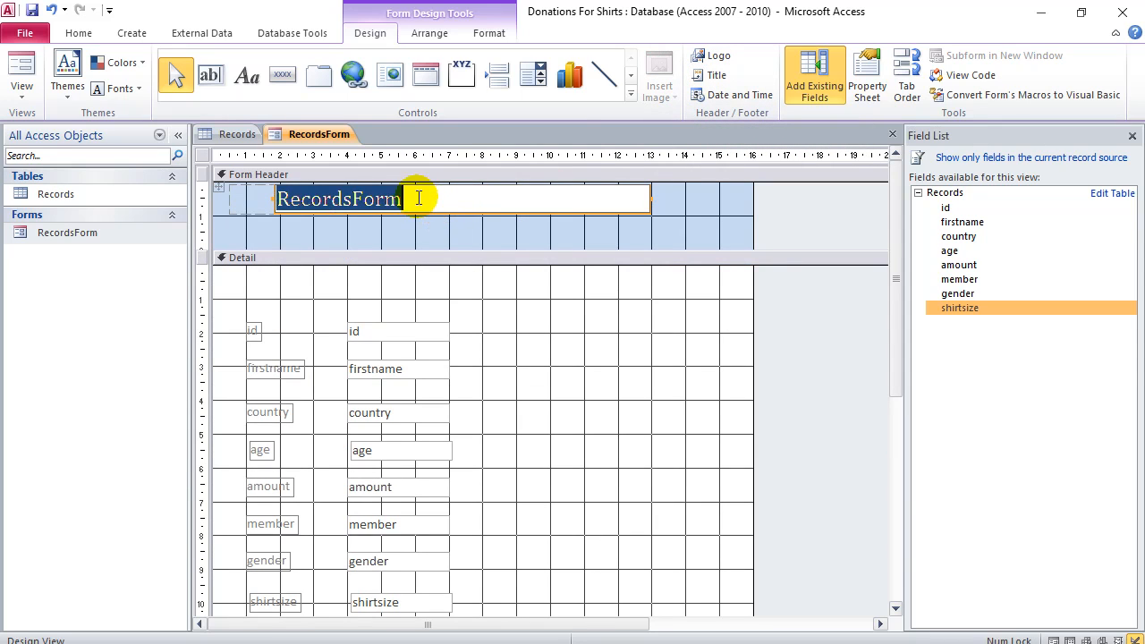
click(354, 201)
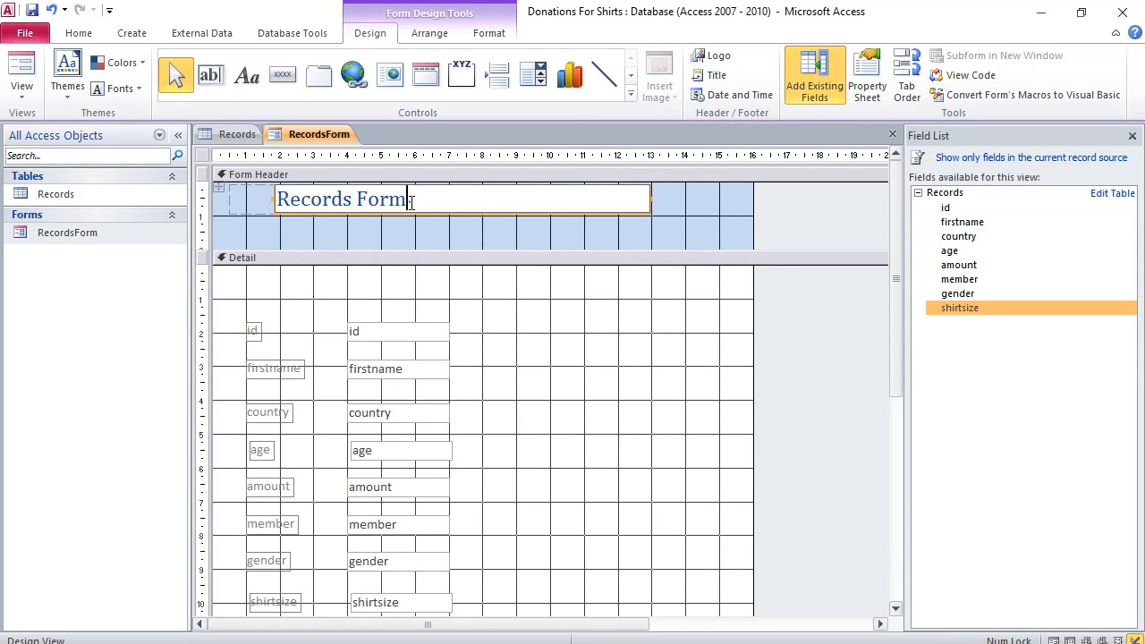
double_click(358, 202)
click(417, 199)
text((Enter )
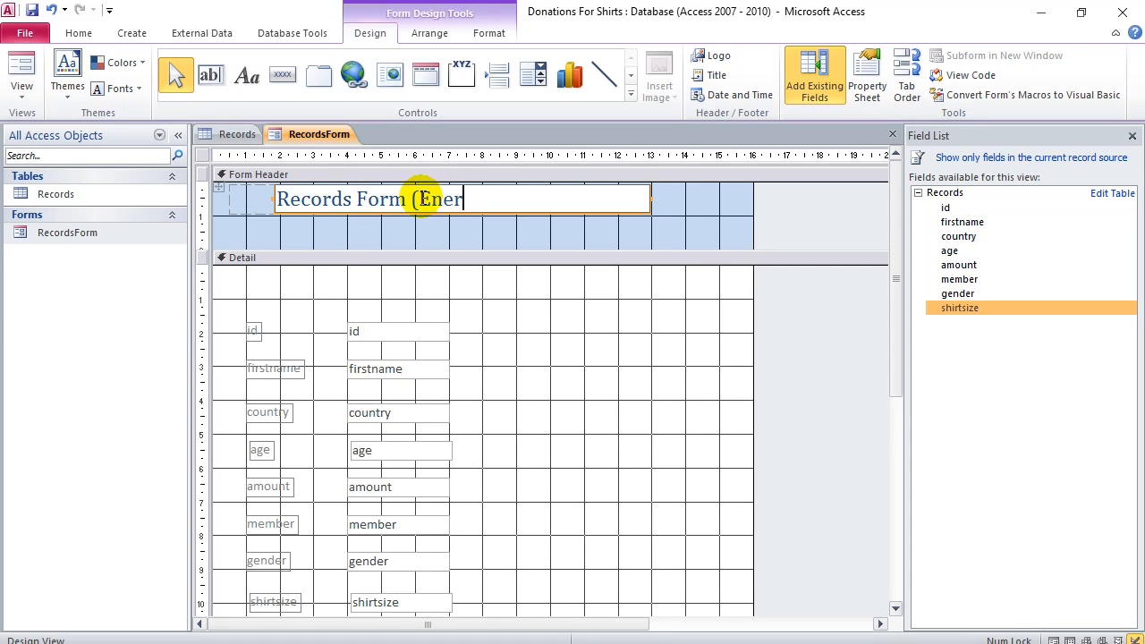
text(Member)
key(BackSpace)
key(BackSpace)
key(BackSpace)
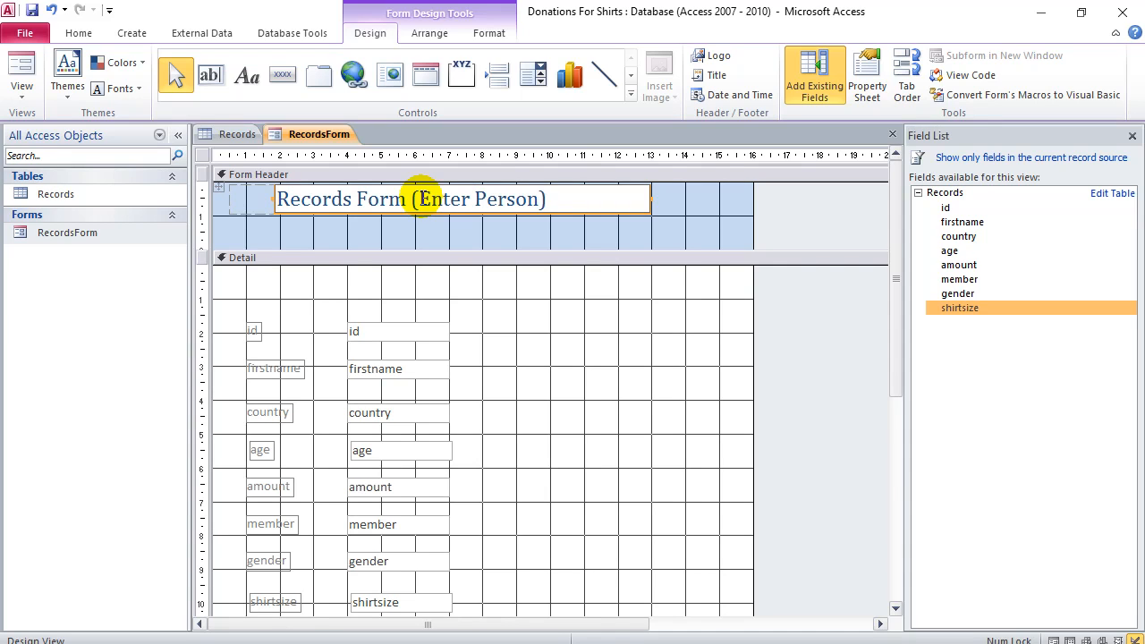
click(556, 312)
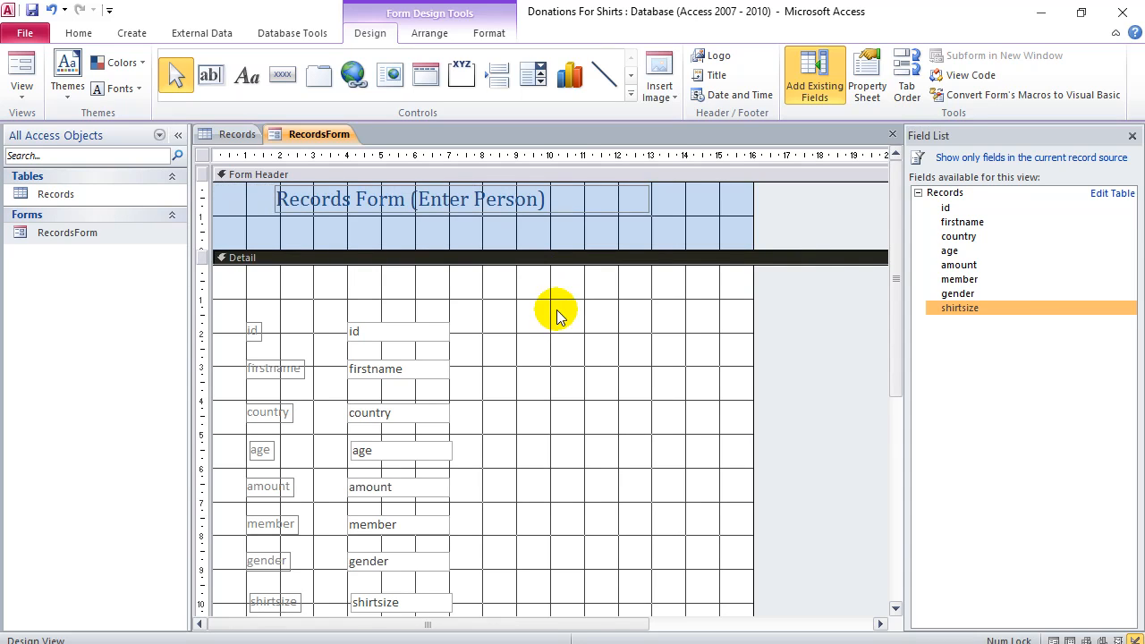
drag(469, 247, 473, 230)
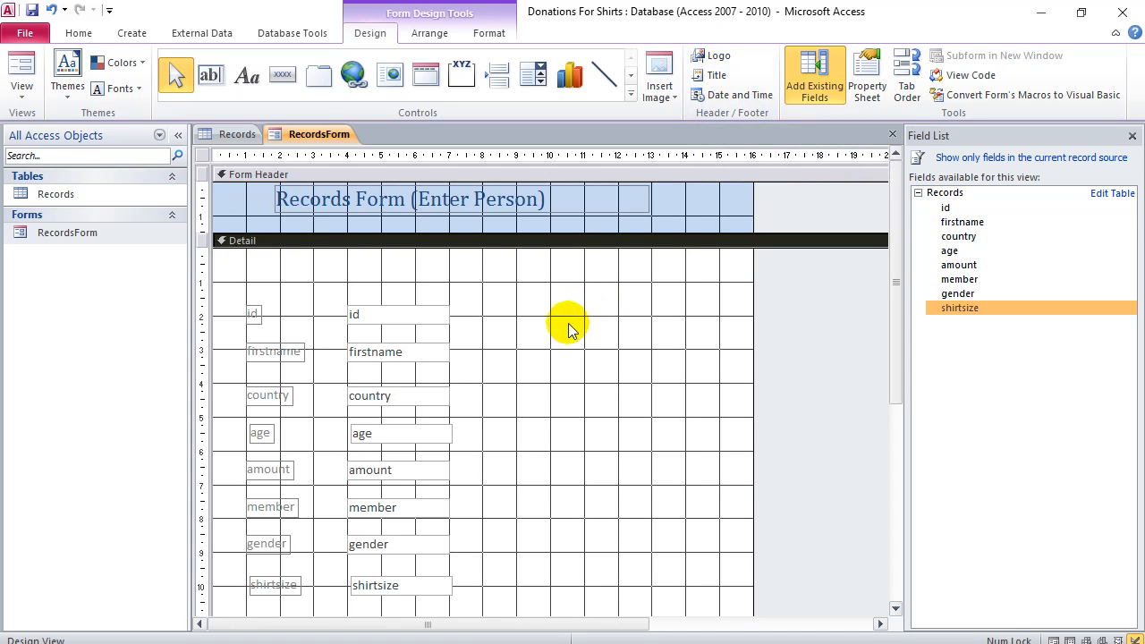
Delete the gender and shirtsize text boxes together with their labels from the Detail section.
drag(896, 332, 881, 378)
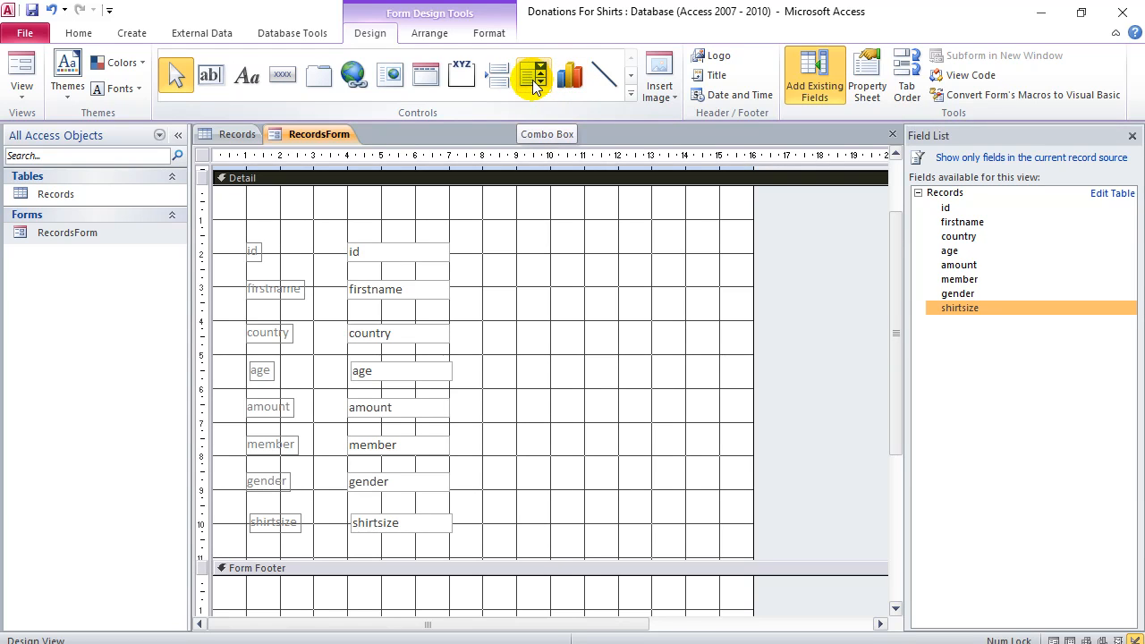
click(279, 480)
key(Delete)
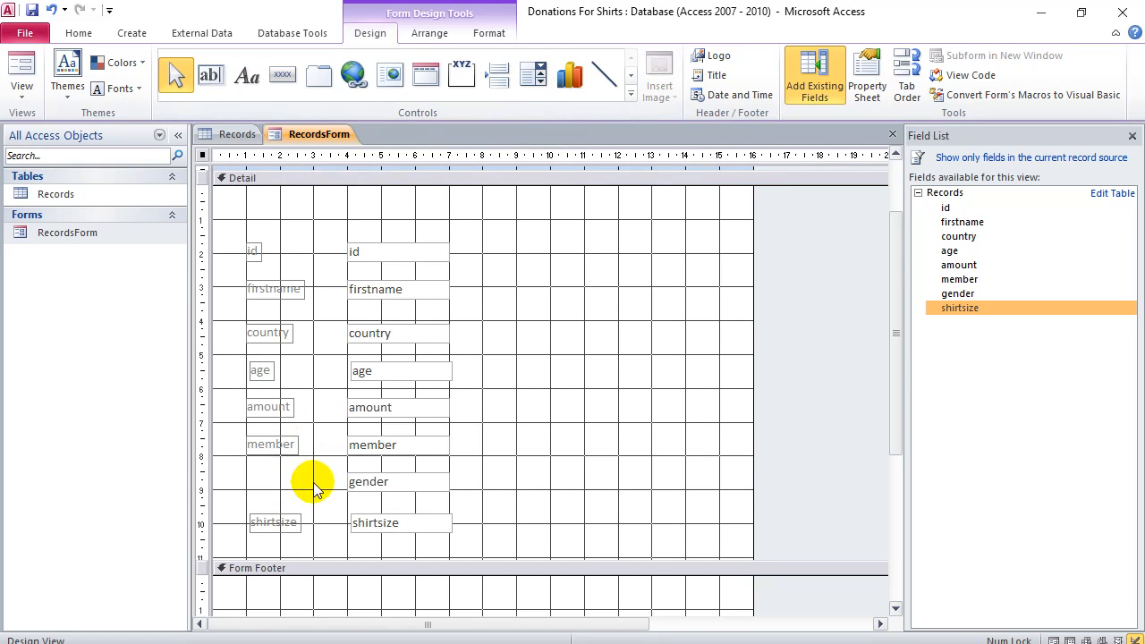
click(351, 484)
key(Delete)
click(286, 526)
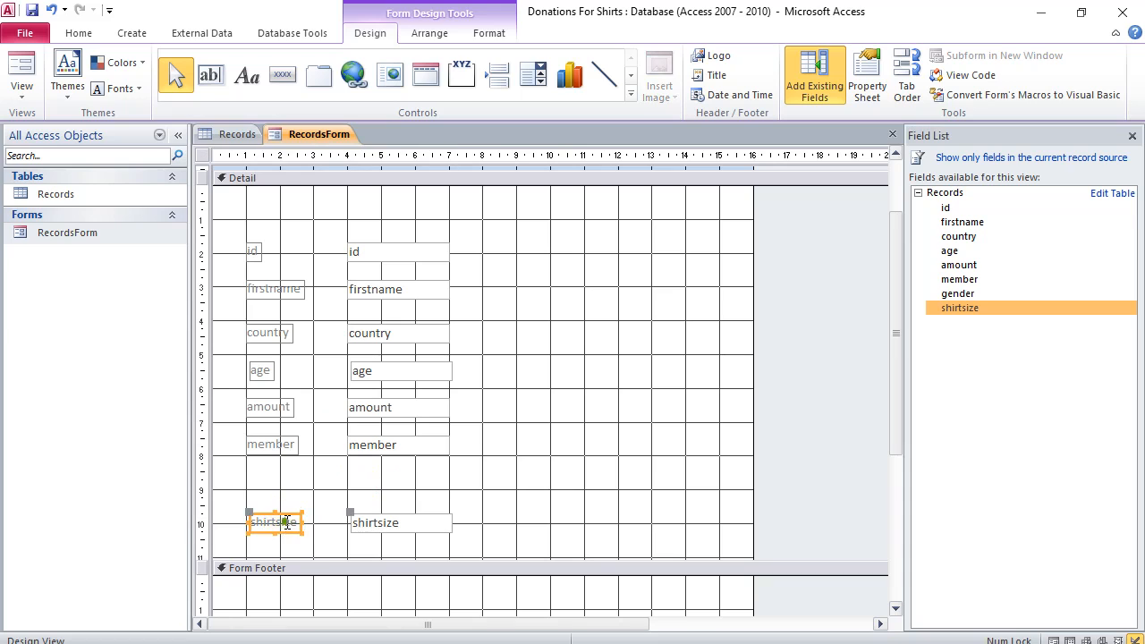
click(363, 521)
key(Delete)
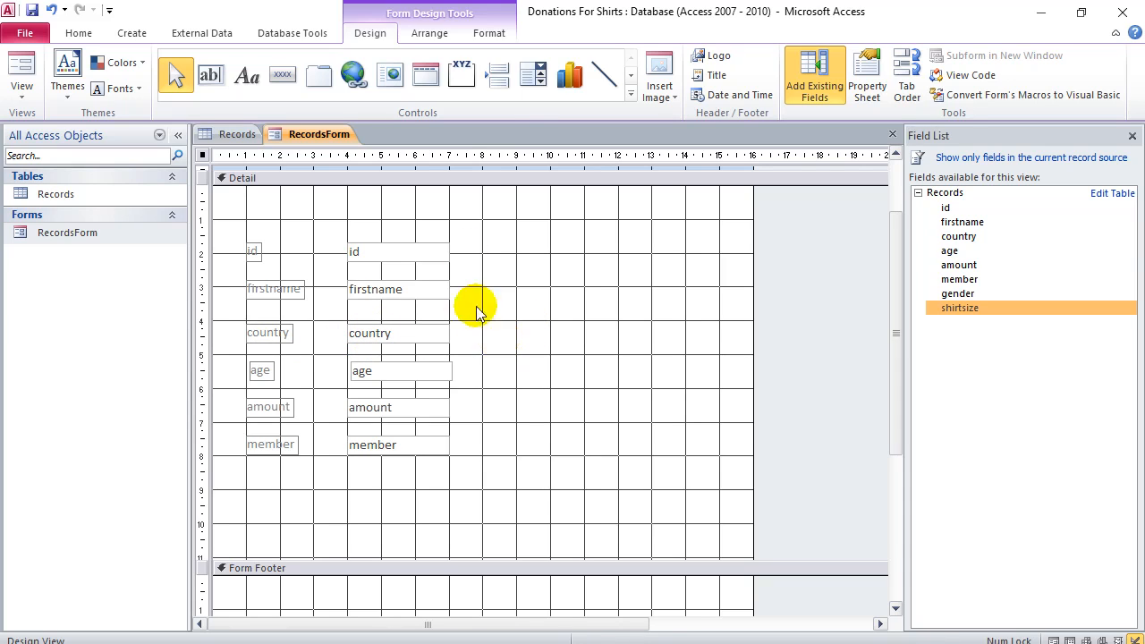
Place a combo box beside the firstname field in the Detail section and choose to type in its values manually.
click(532, 76)
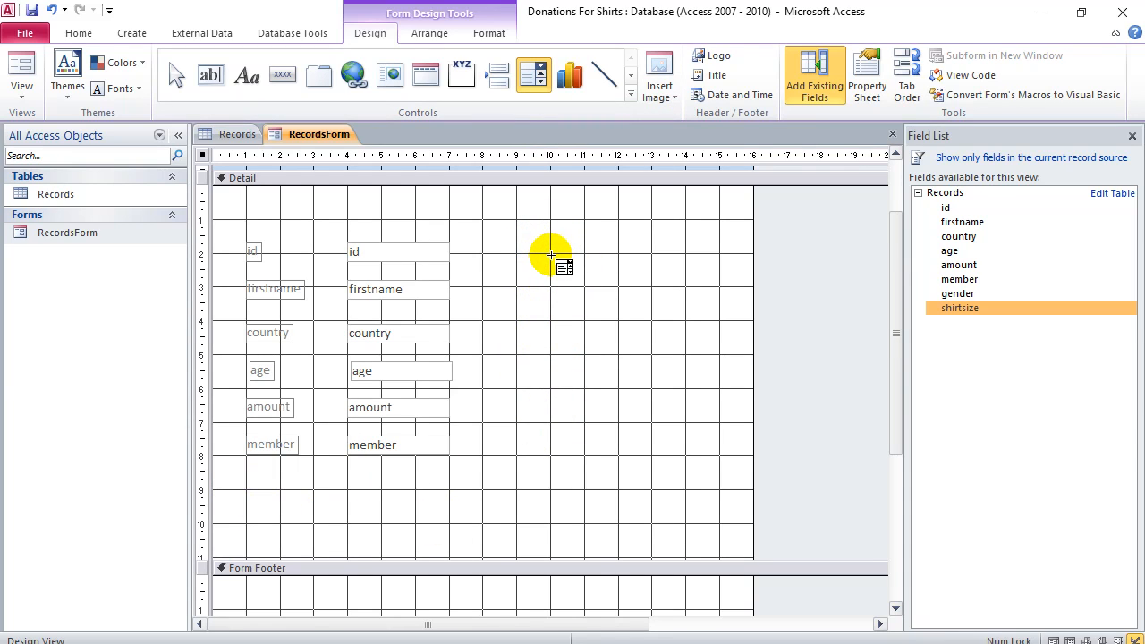
click(553, 289)
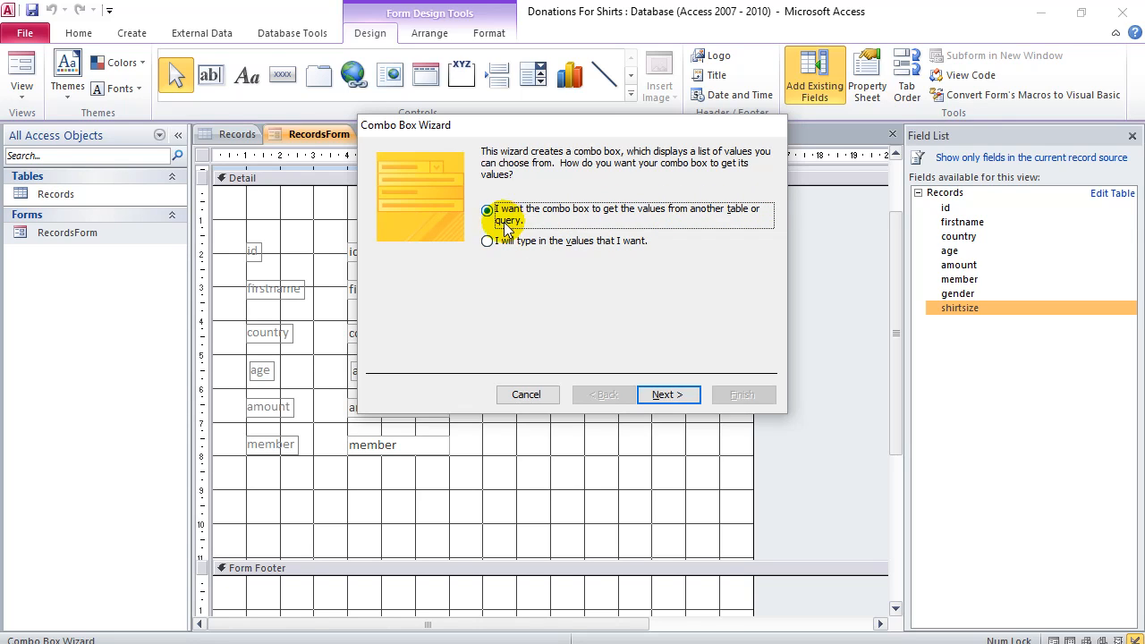
click(489, 241)
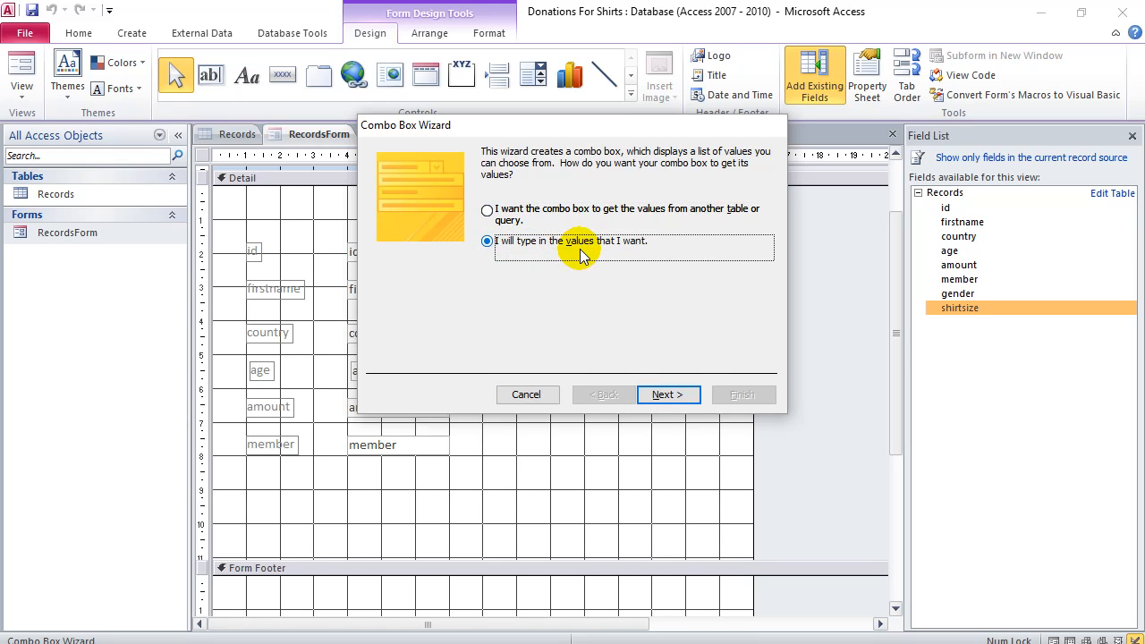
click(663, 395)
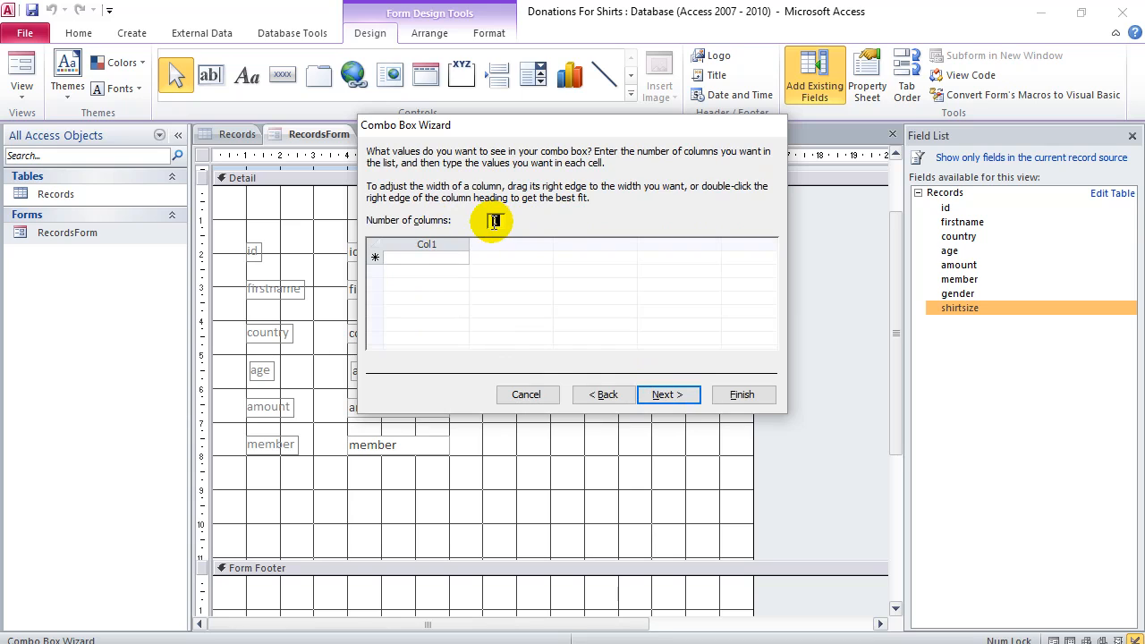
Enter m, f and other as the combo box values in a single column.
click(407, 258)
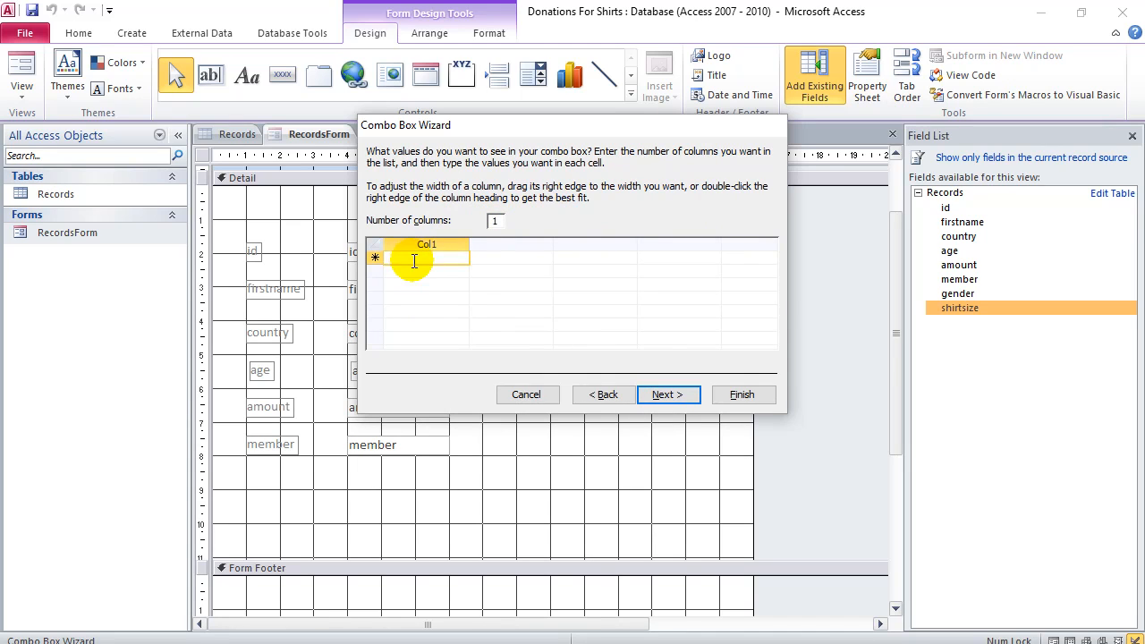
text(m)
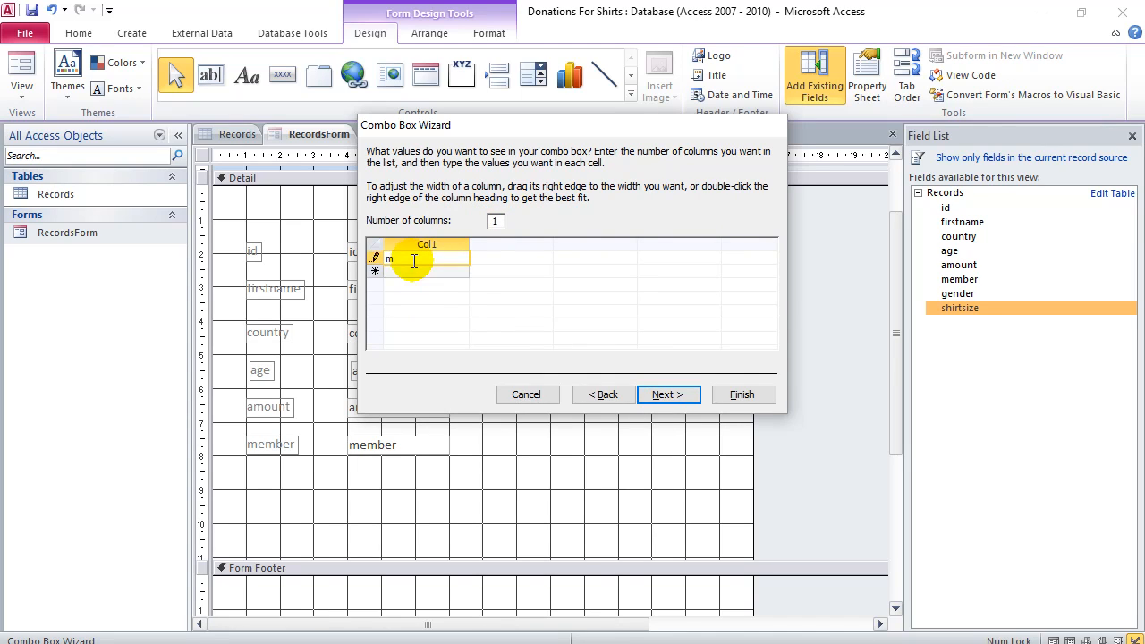
click(411, 271)
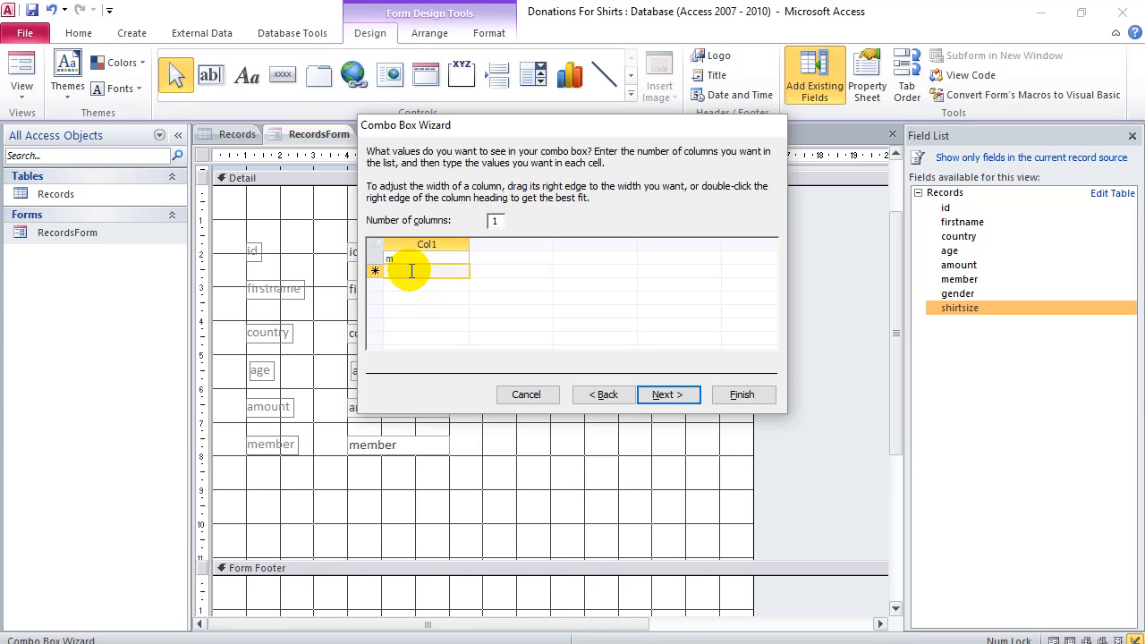
text(f)
click(403, 284)
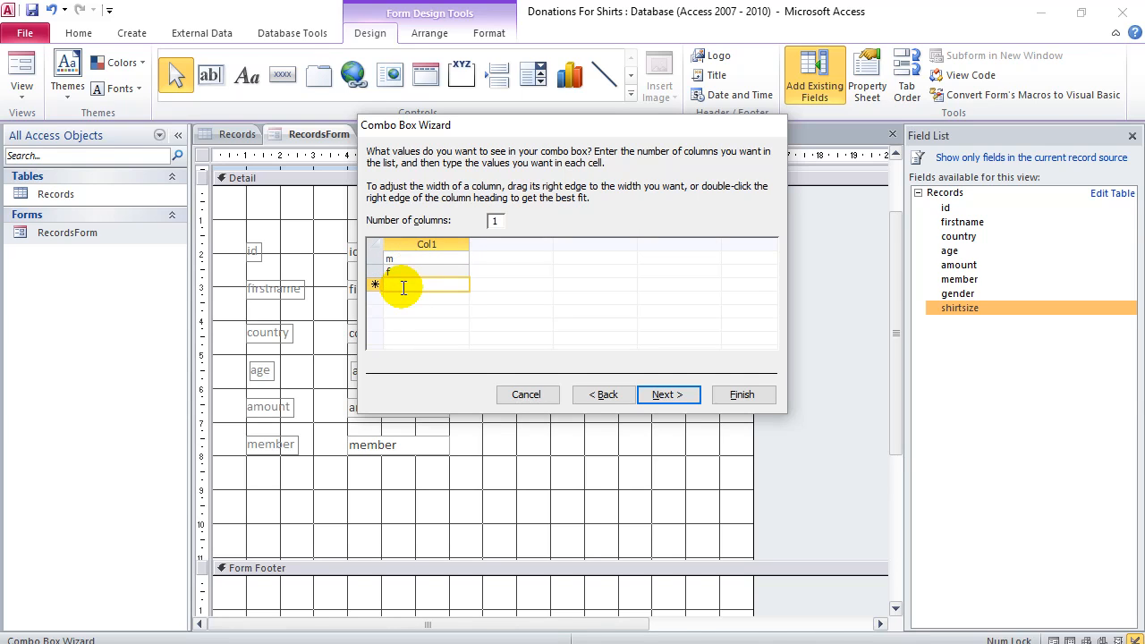
text(other)
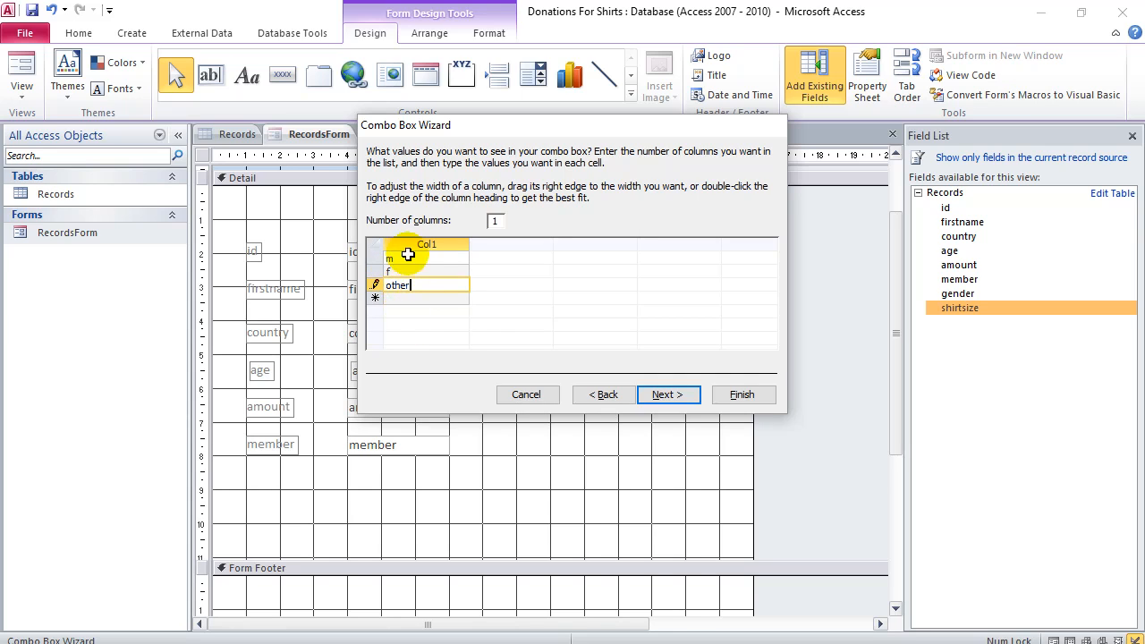
click(663, 395)
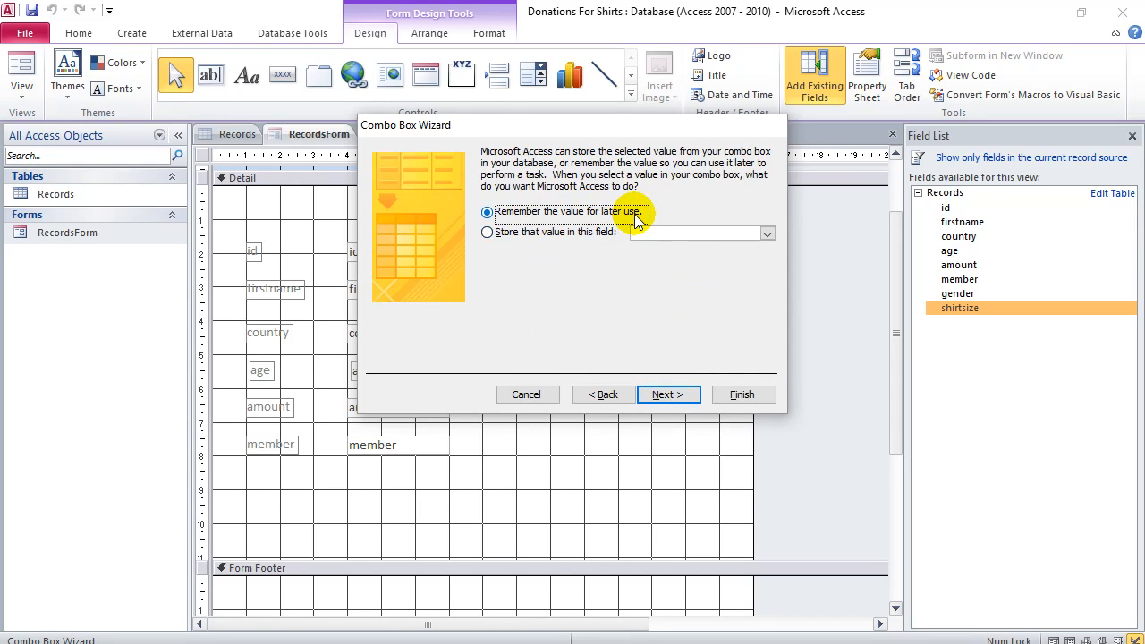
Store the combo box value in the gender field, label it gender and finish the wizard.
click(497, 233)
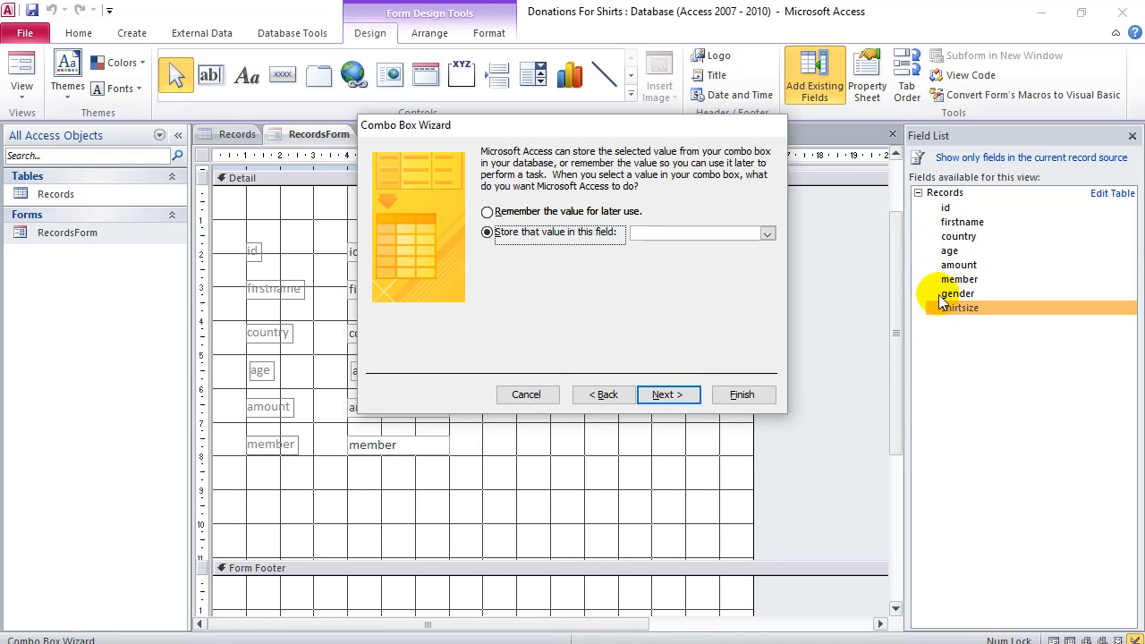
click(766, 233)
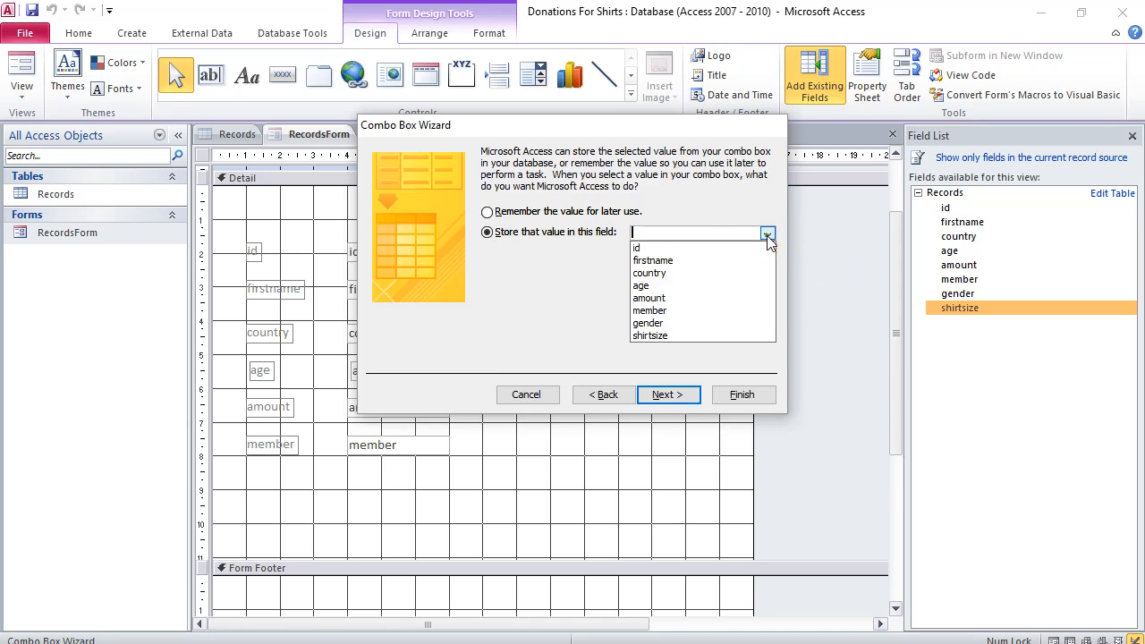
click(660, 323)
click(666, 394)
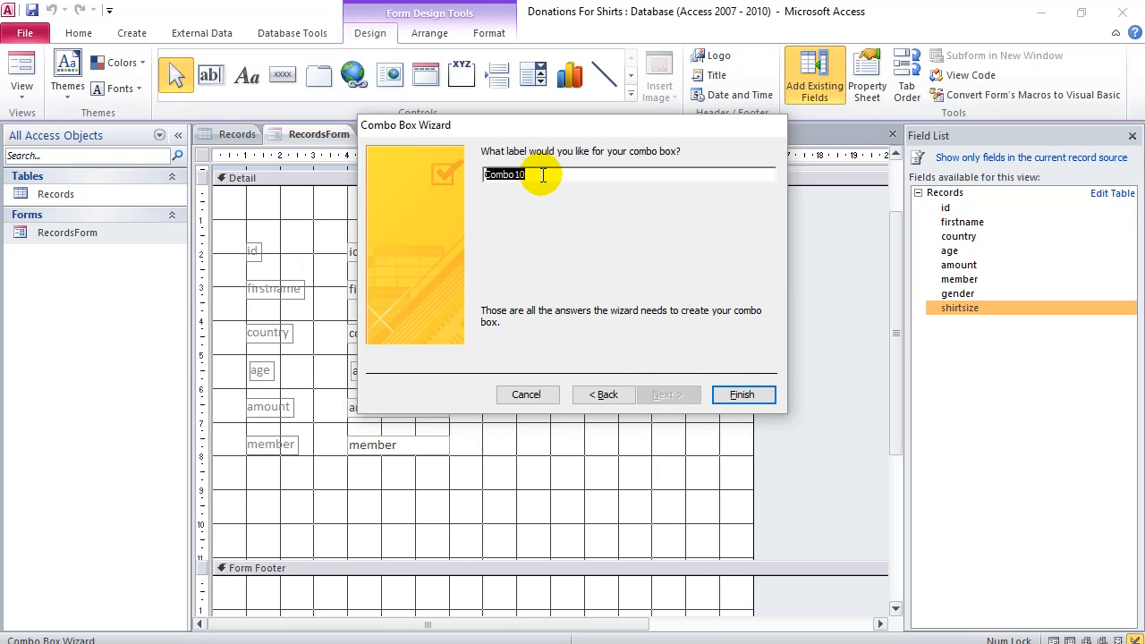
text(G)
click(743, 395)
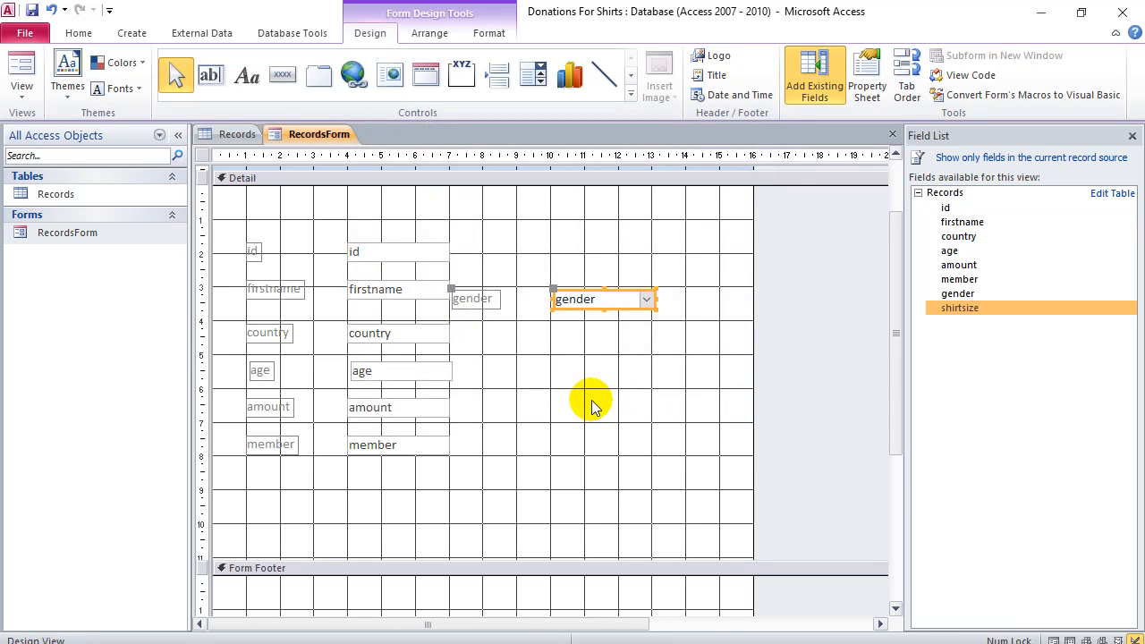
Move the gender label so that it sits close beside its combo box.
click(480, 300)
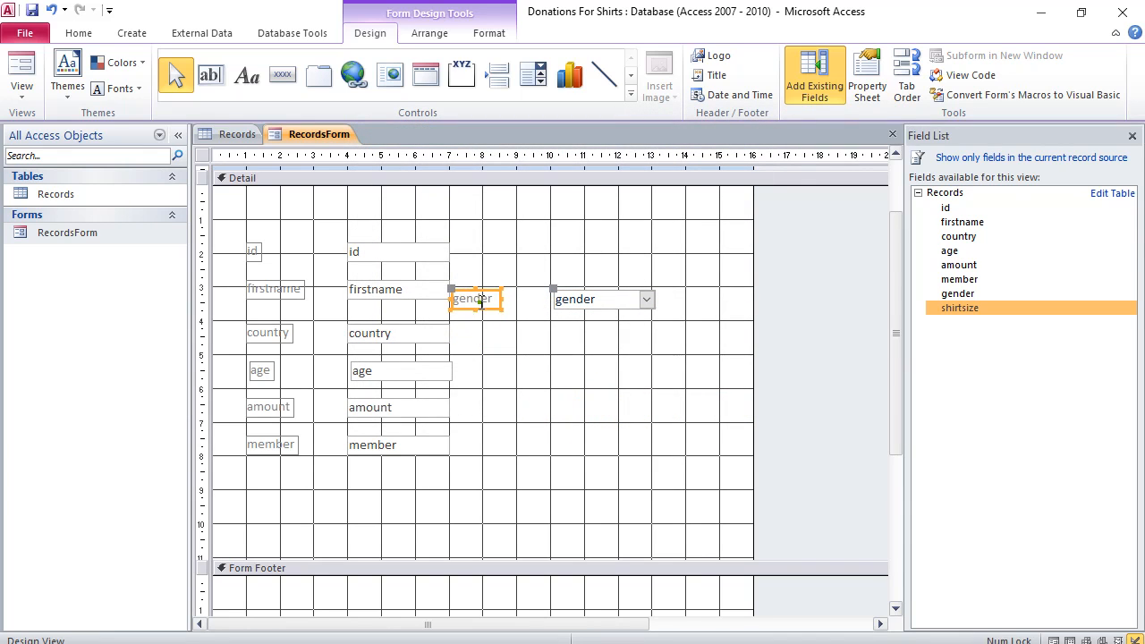
drag(448, 289, 498, 291)
click(515, 365)
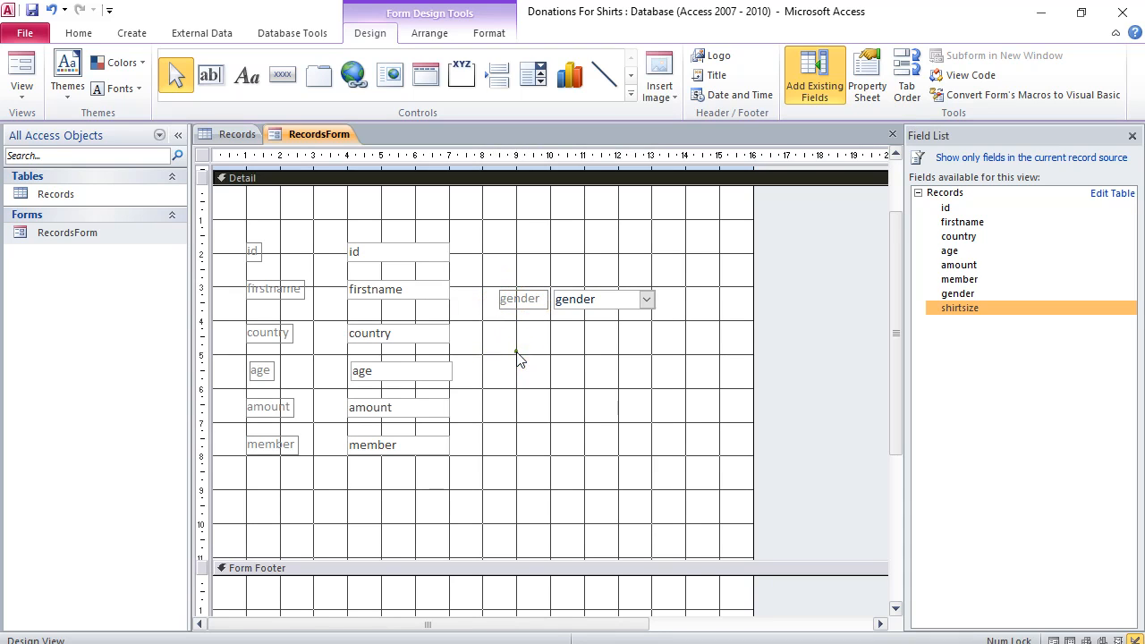
Show the form in Form View and step forward through the records to check the gender combo box.
right_click(302, 138)
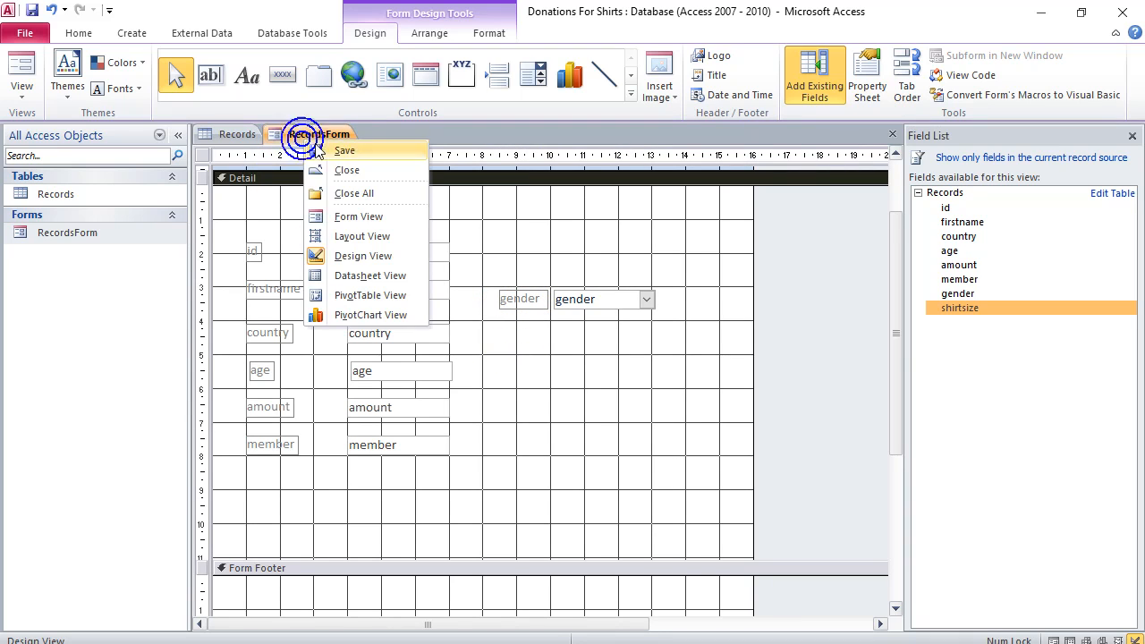
click(348, 219)
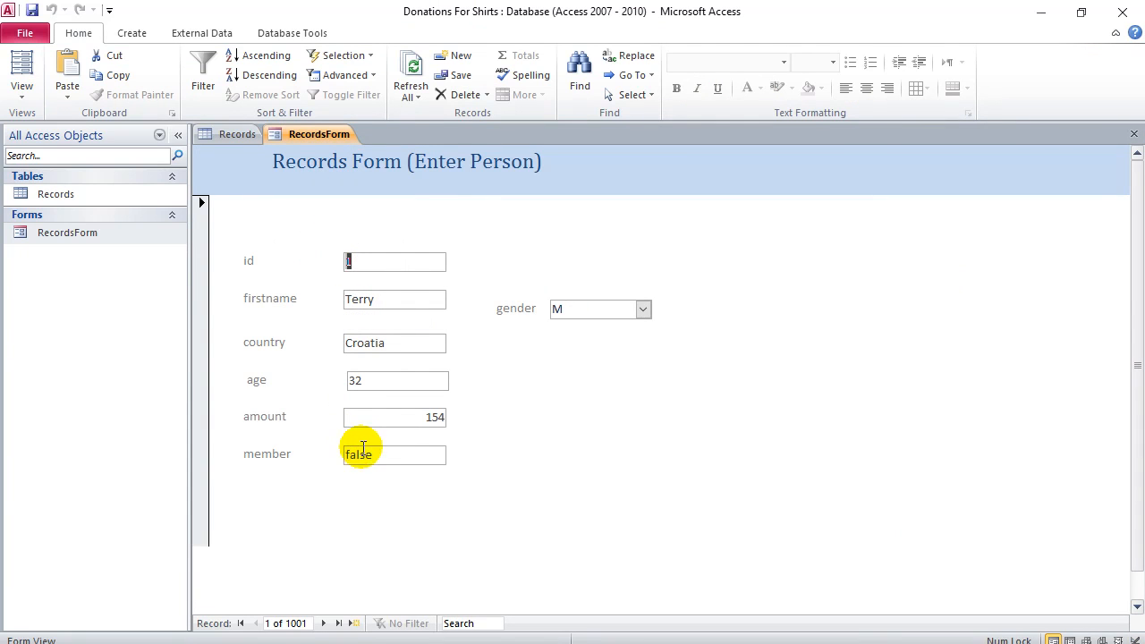
double_click(323, 623)
double_click(324, 623)
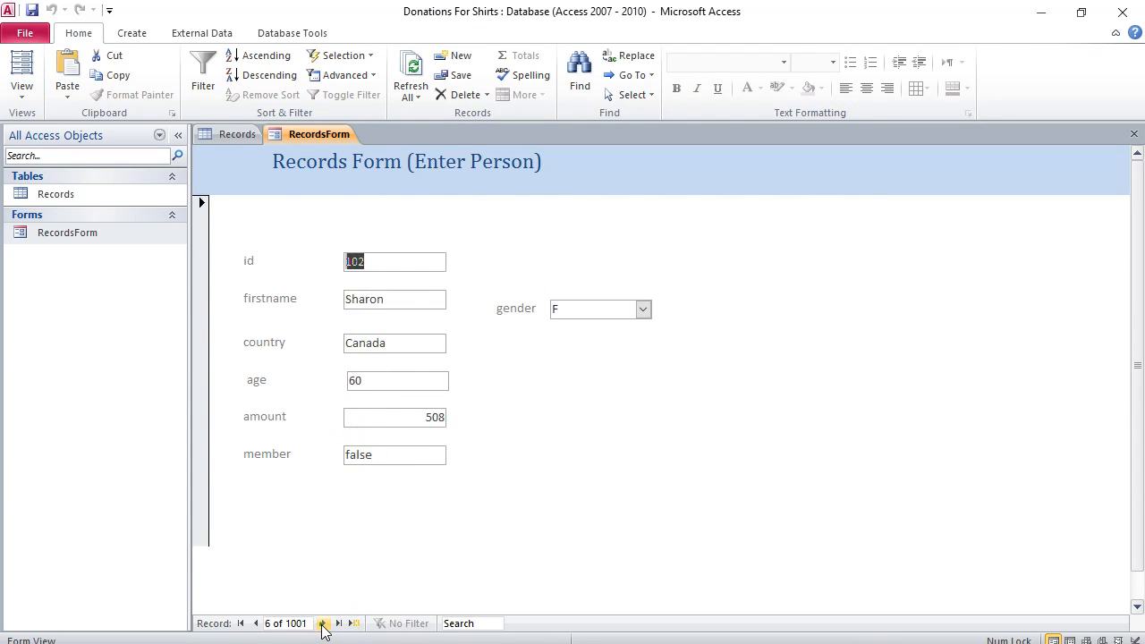
double_click(324, 624)
double_click(325, 623)
double_click(327, 623)
double_click(325, 624)
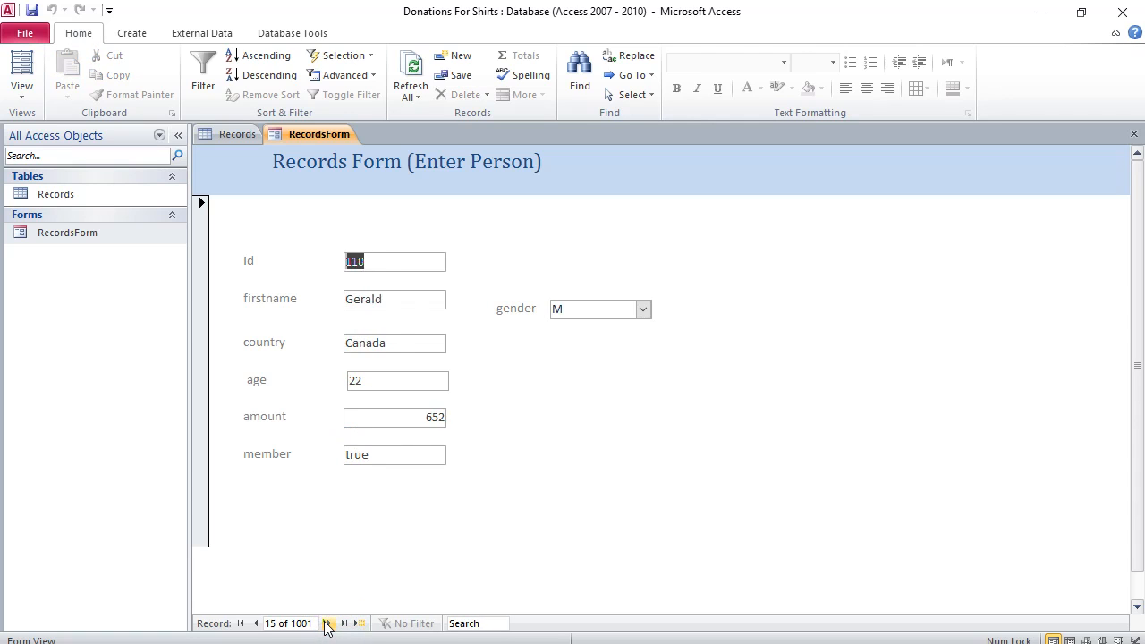
Advance to record 22 and set its gender to other with the combo box.
double_click(324, 623)
double_click(324, 624)
double_click(325, 623)
click(325, 624)
click(641, 309)
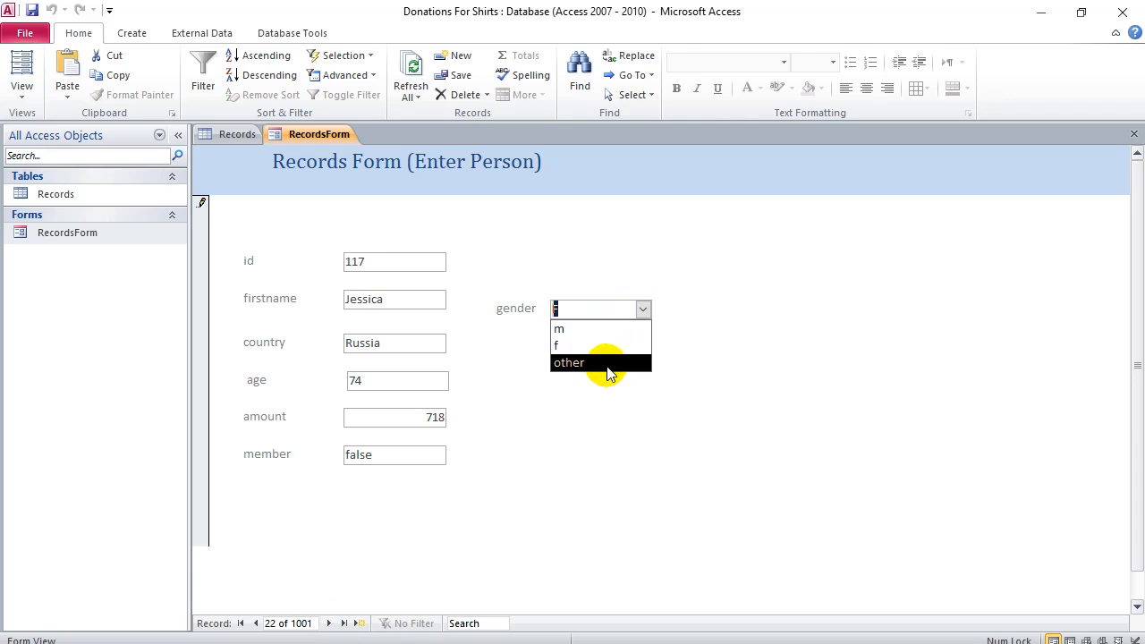
click(606, 366)
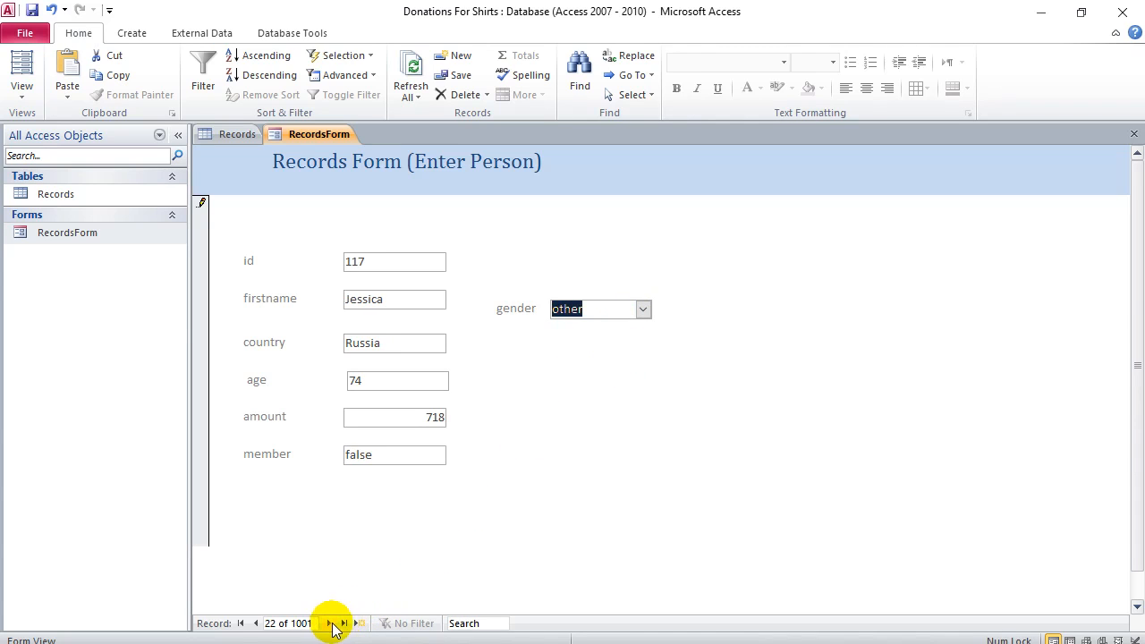
Advance to record 23 and set its gender to m with the combo box.
click(329, 623)
click(642, 306)
click(607, 346)
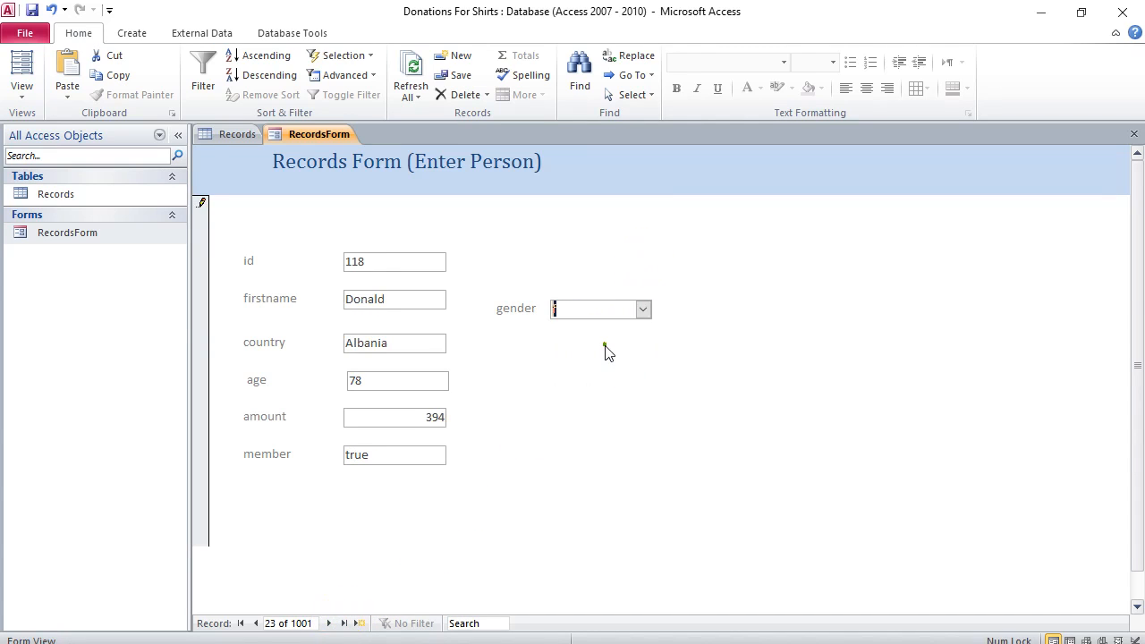
click(643, 310)
click(619, 330)
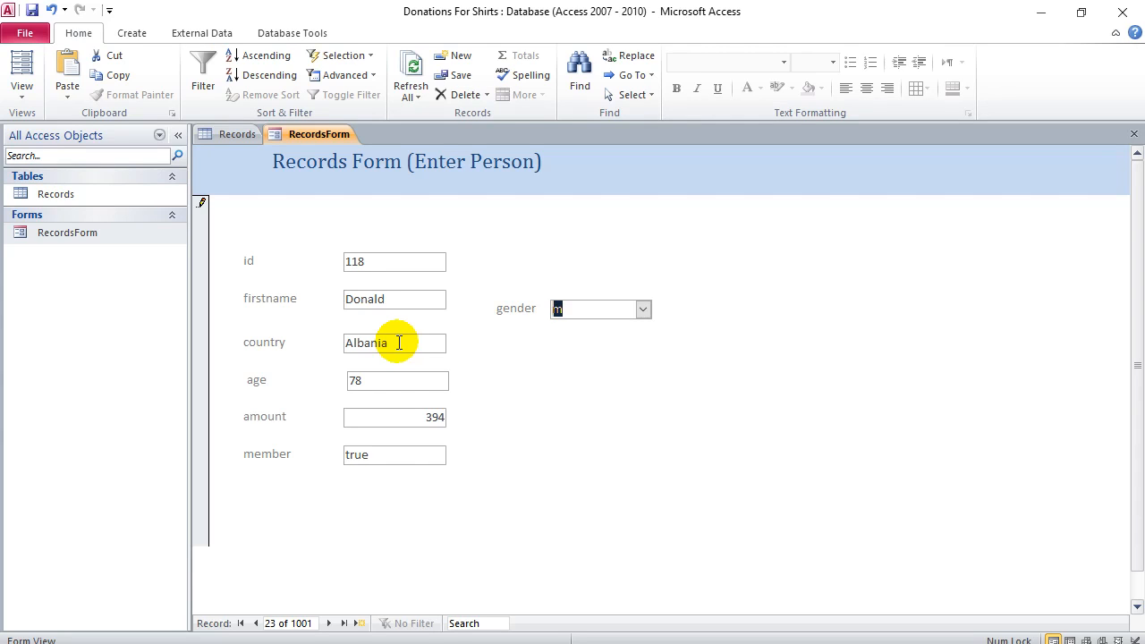
Switch the form to Design View and place a combo box below the gender one, choosing to type in its values.
right_click(338, 133)
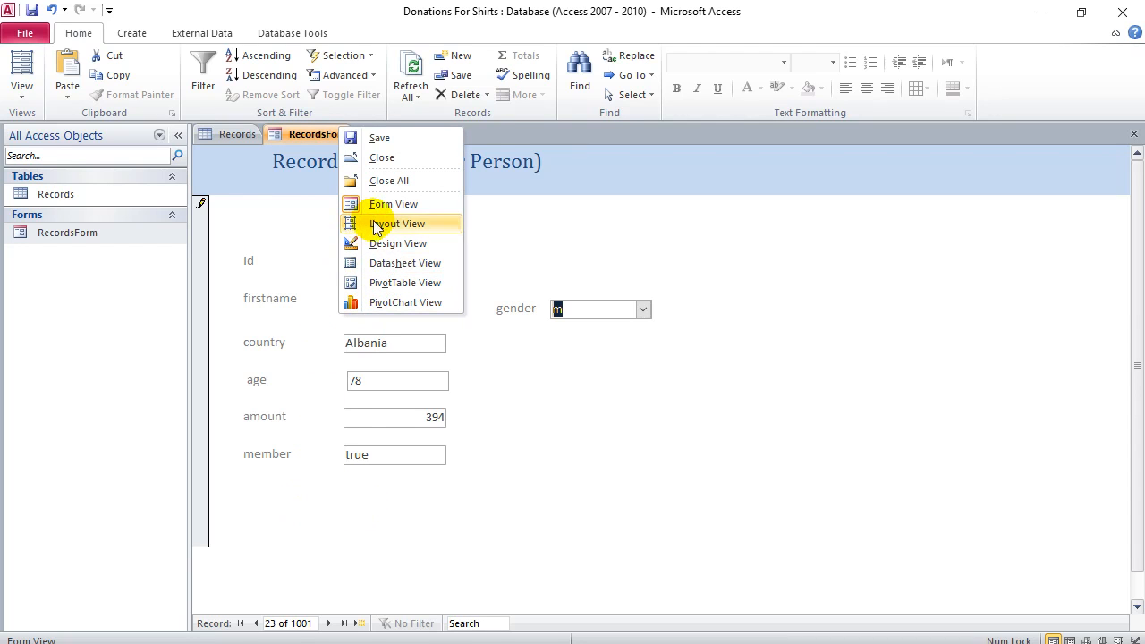
click(387, 251)
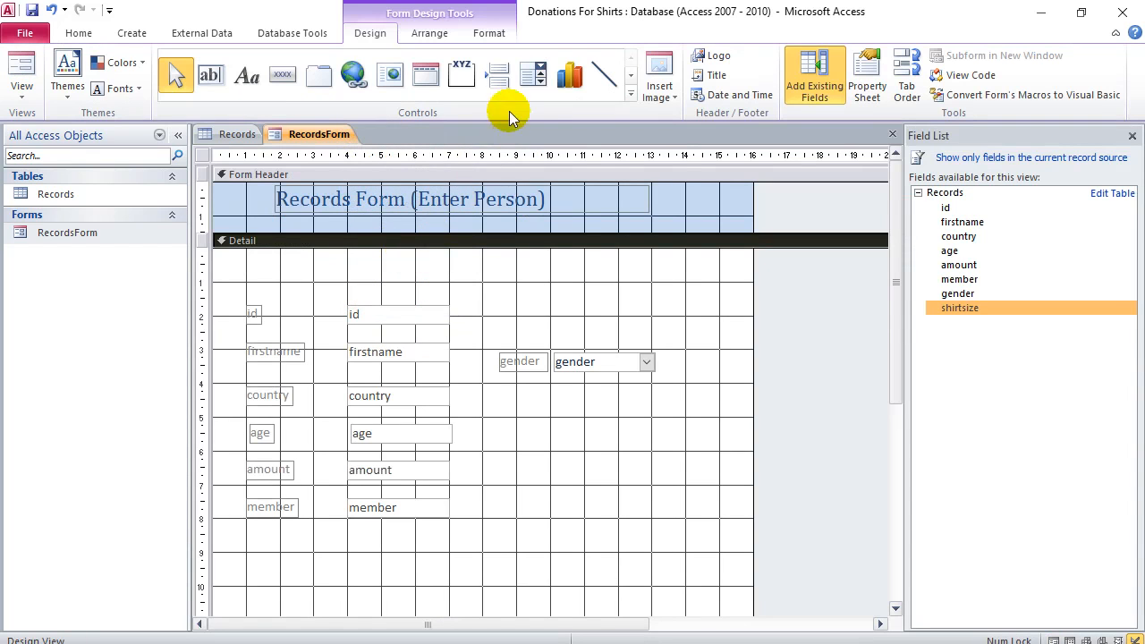
click(531, 77)
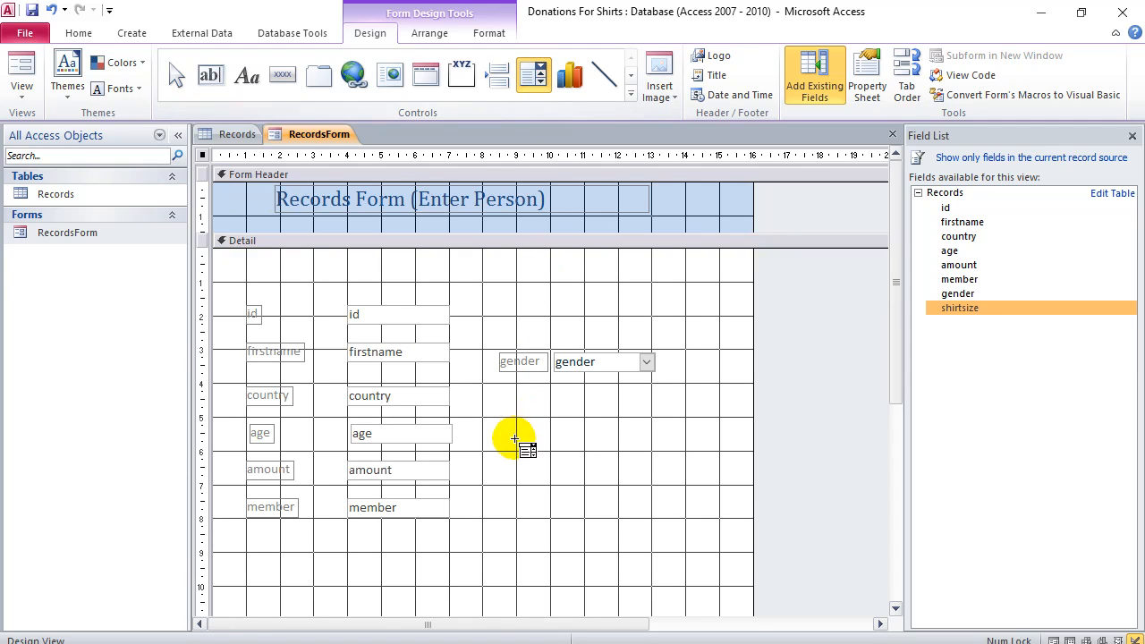
click(561, 416)
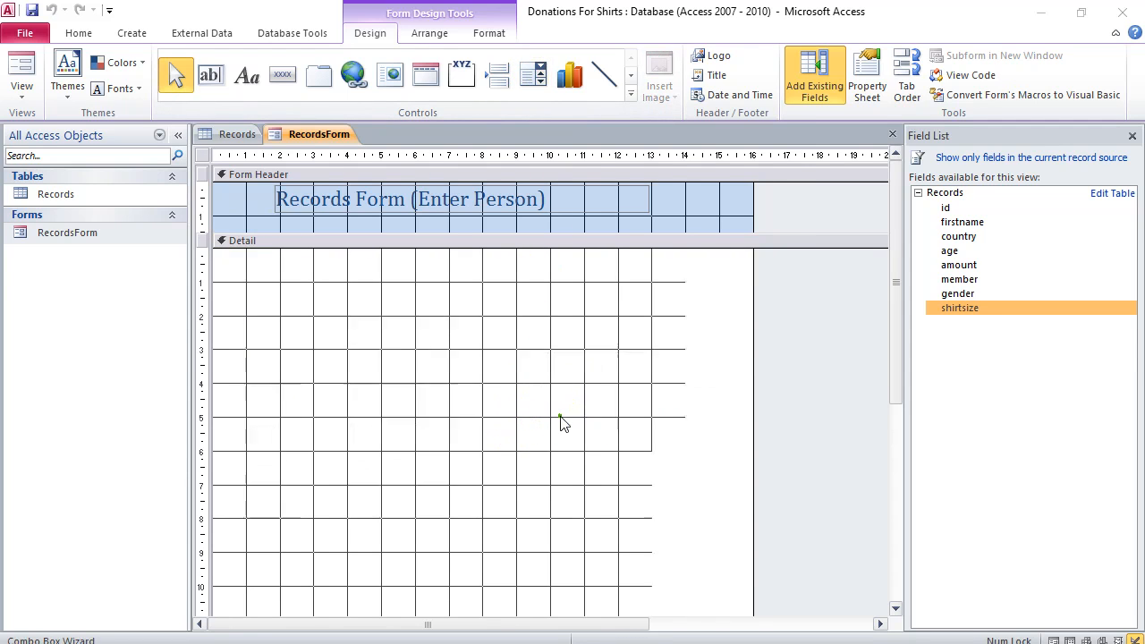
click(499, 242)
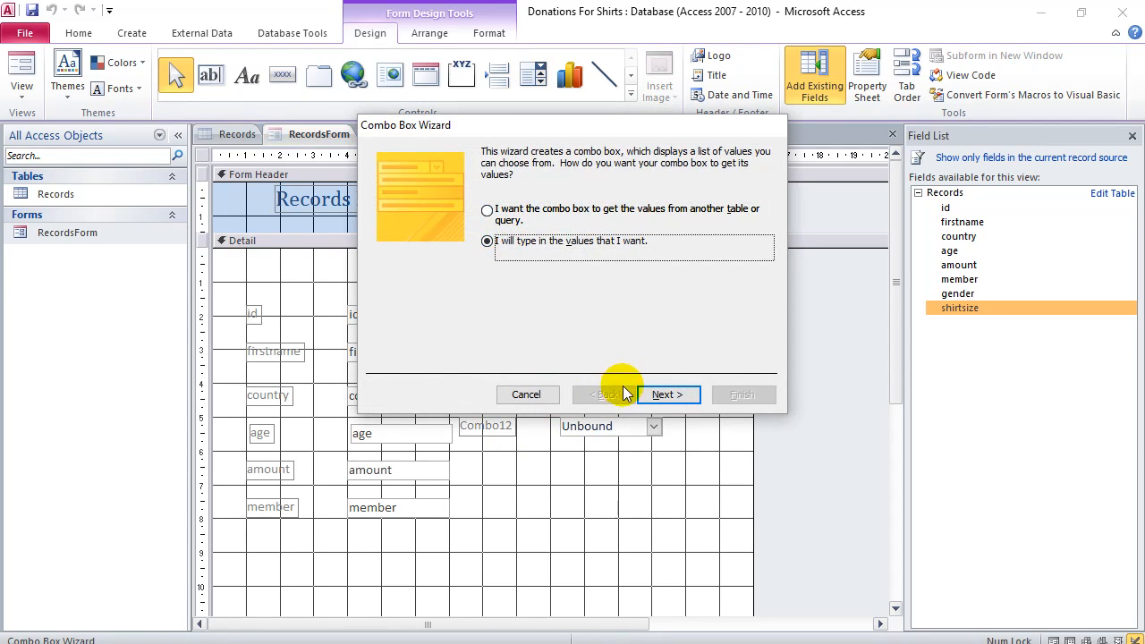
click(666, 394)
Enter S, M, L, XL and XXL as the combo box values in a single column.
click(445, 261)
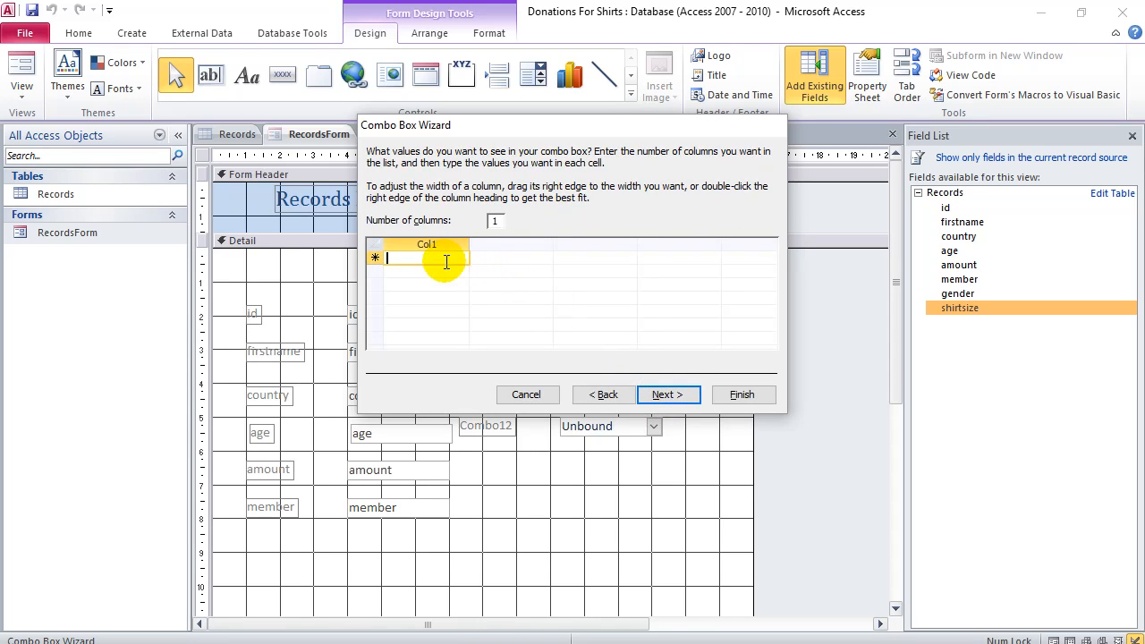
text(s)
key(Return)
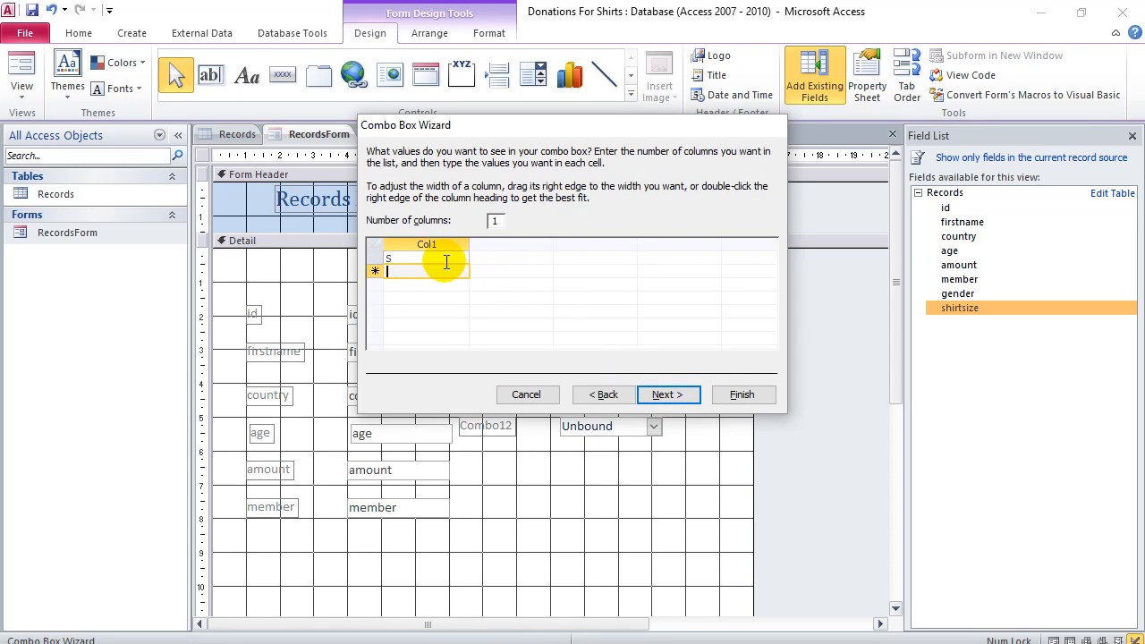
text(M)
key(Return)
text(L)
key(Return)
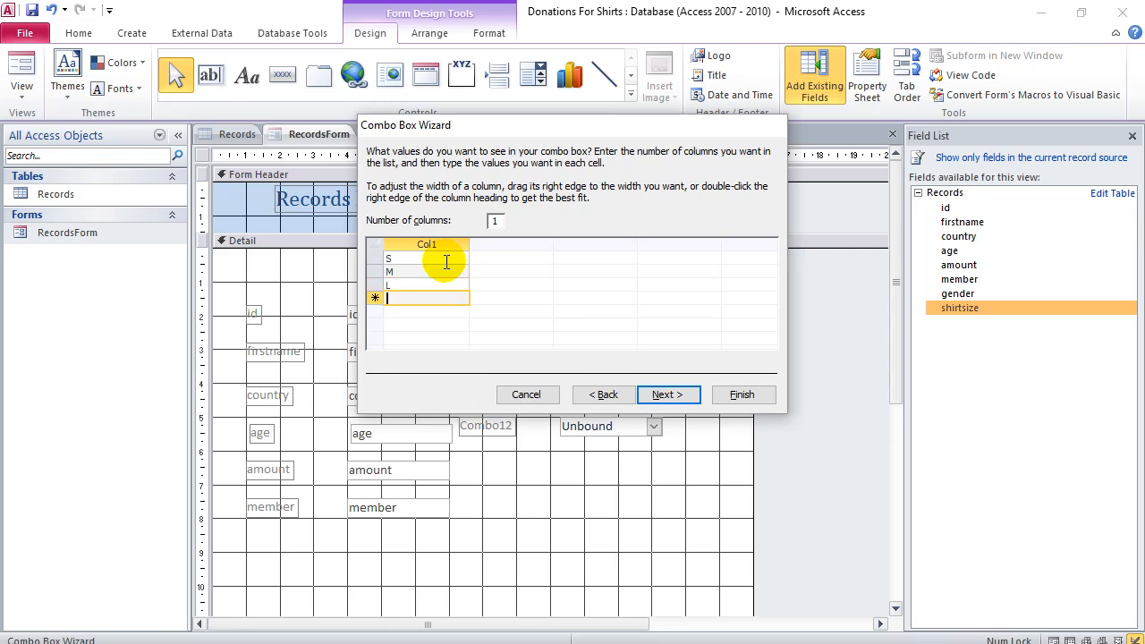
text(XL)
key(Return)
text(XXL)
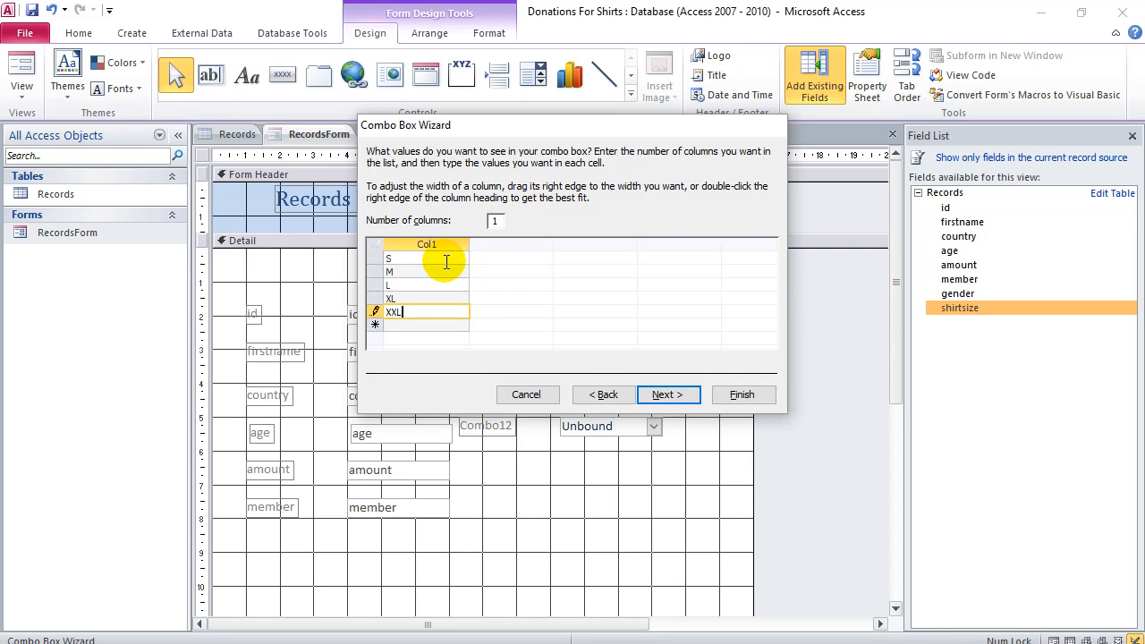
click(662, 394)
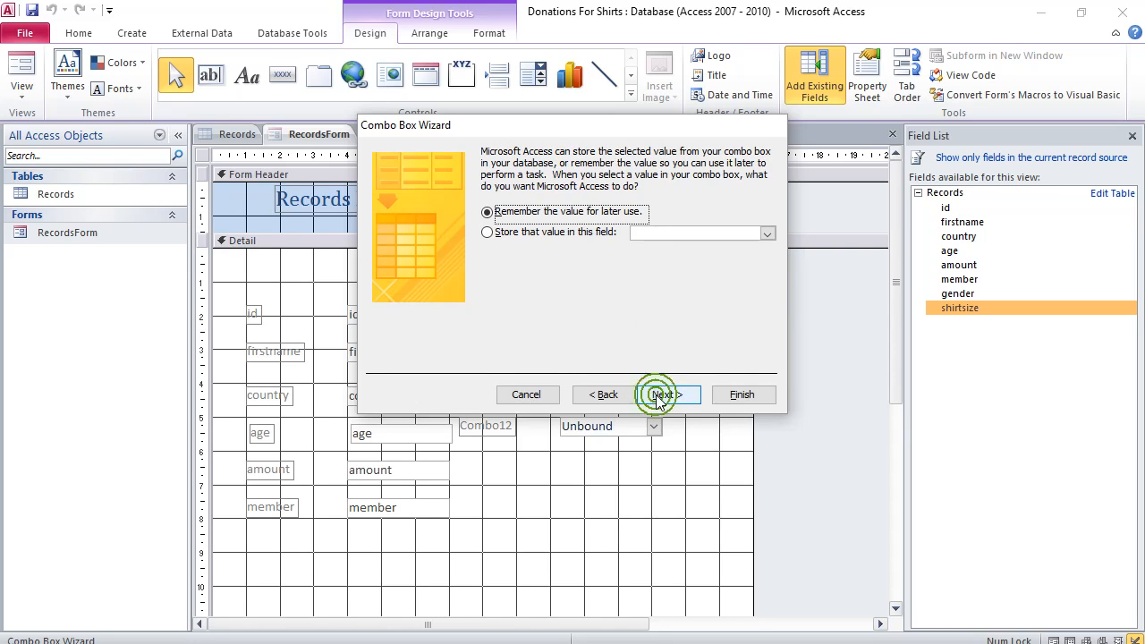
Have the new combo box store its selected value in the shirtsize field.
click(499, 234)
click(767, 234)
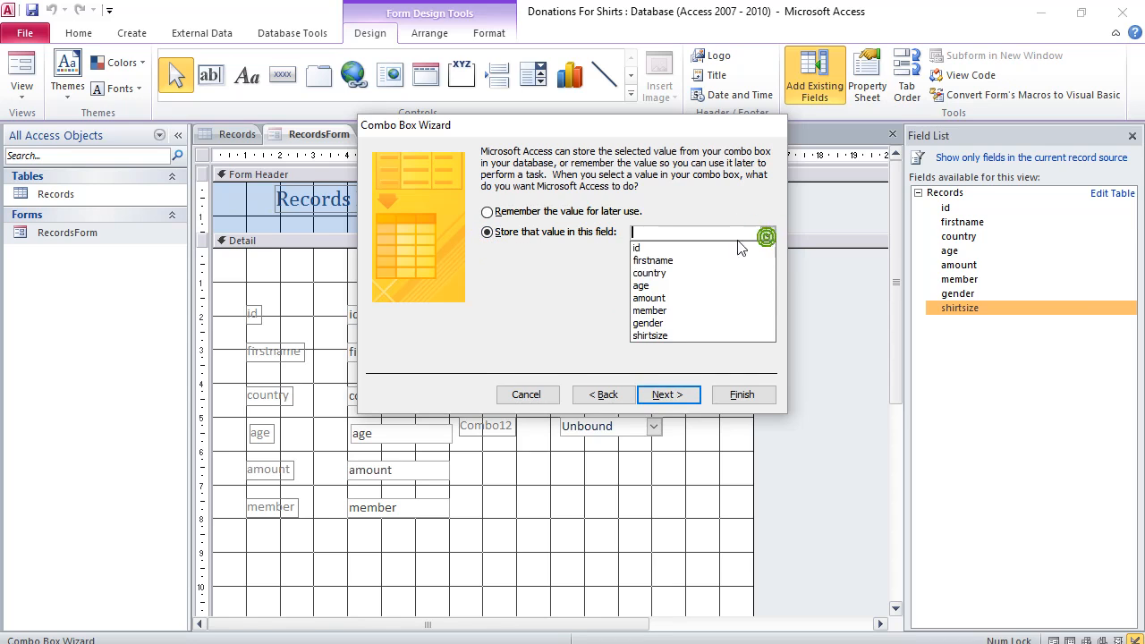
click(651, 335)
click(667, 395)
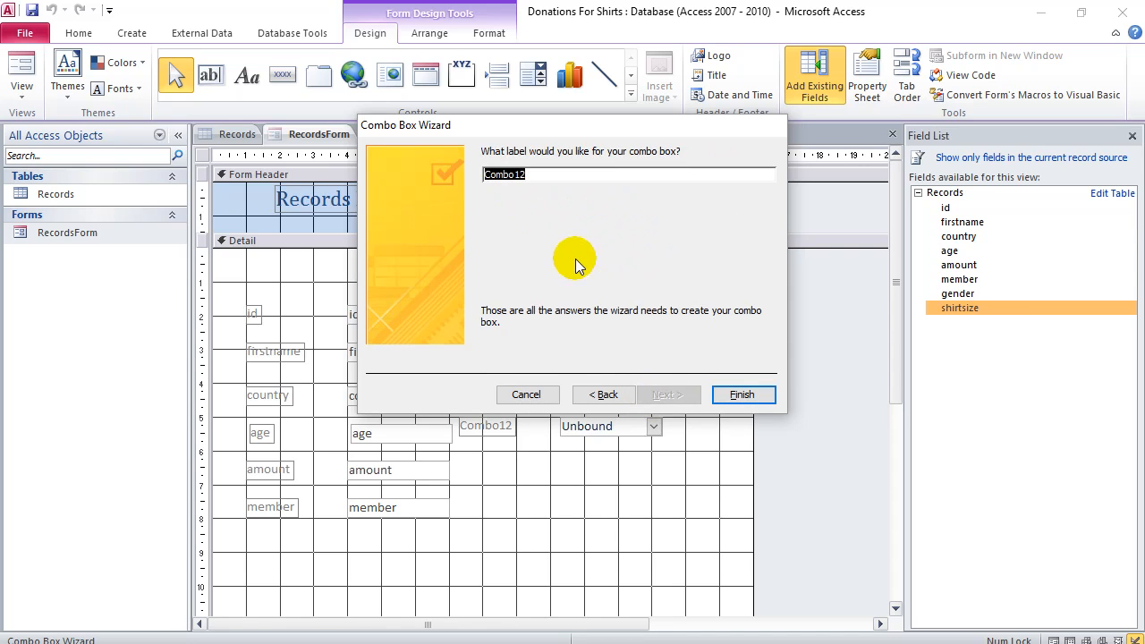
Label the combo box shirt size and finish the wizard.
text(Shirt Si)
key(BackSpace)
key(BackSpace)
key(BackSpace)
key(BackSpace)
key(BackSpace)
key(BackSpace)
key(BackSpace)
key(BackSpace)
text(shirt size)
click(742, 394)
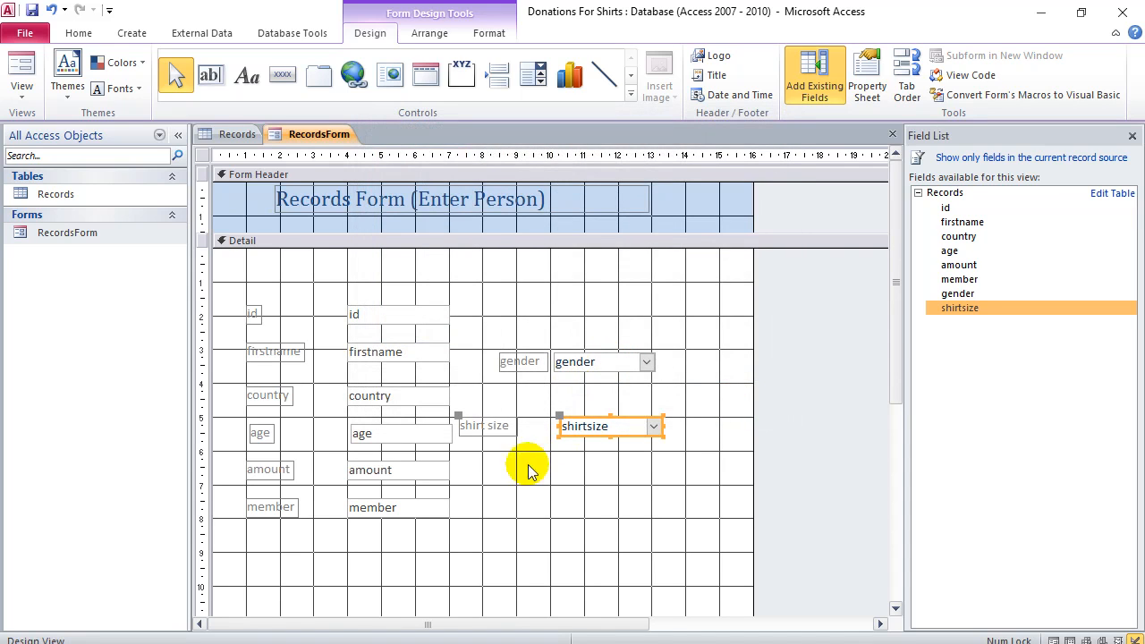
Move the shirt size label so that it sits close beside its combo box.
click(475, 427)
drag(456, 417, 492, 420)
click(519, 454)
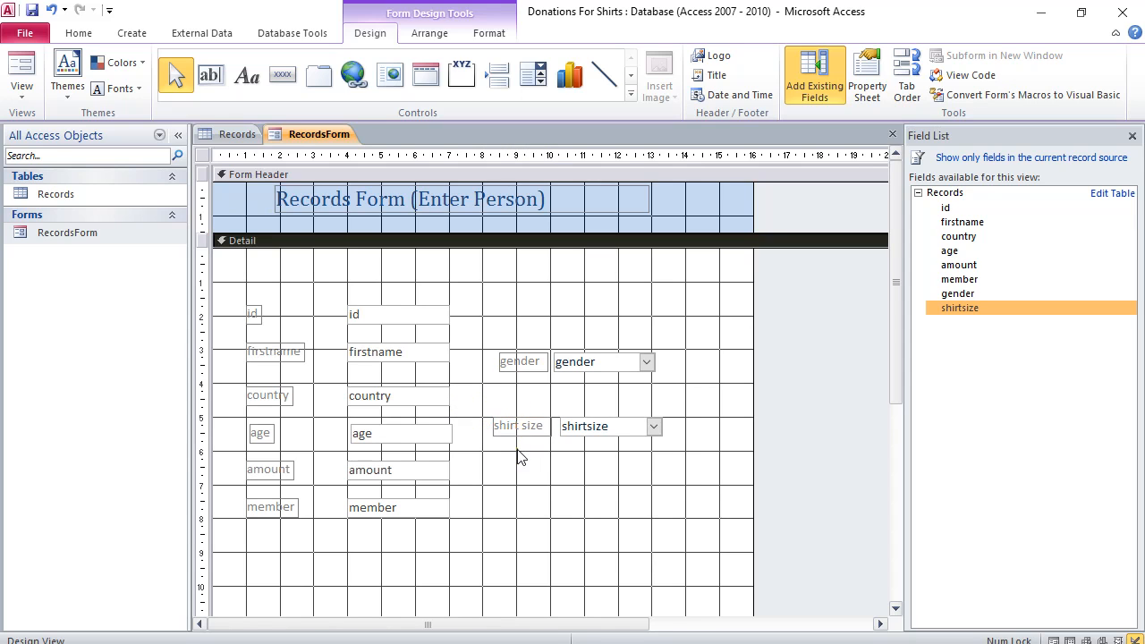
Show the form in Form View, step forward to record 5 and set its shirt size to XL.
right_click(313, 130)
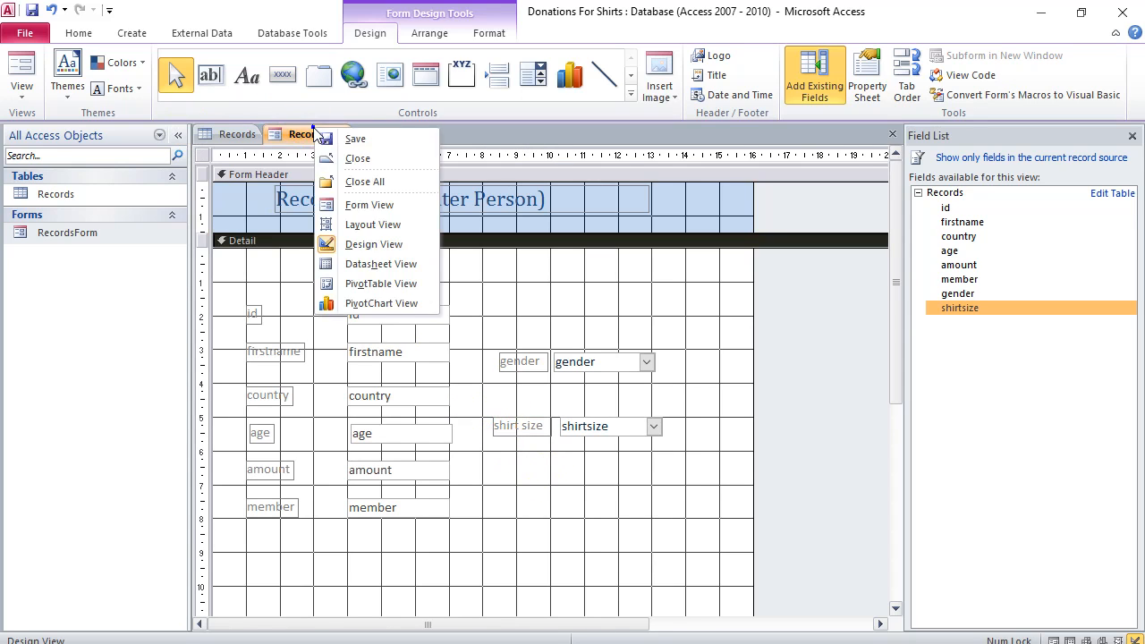
click(345, 205)
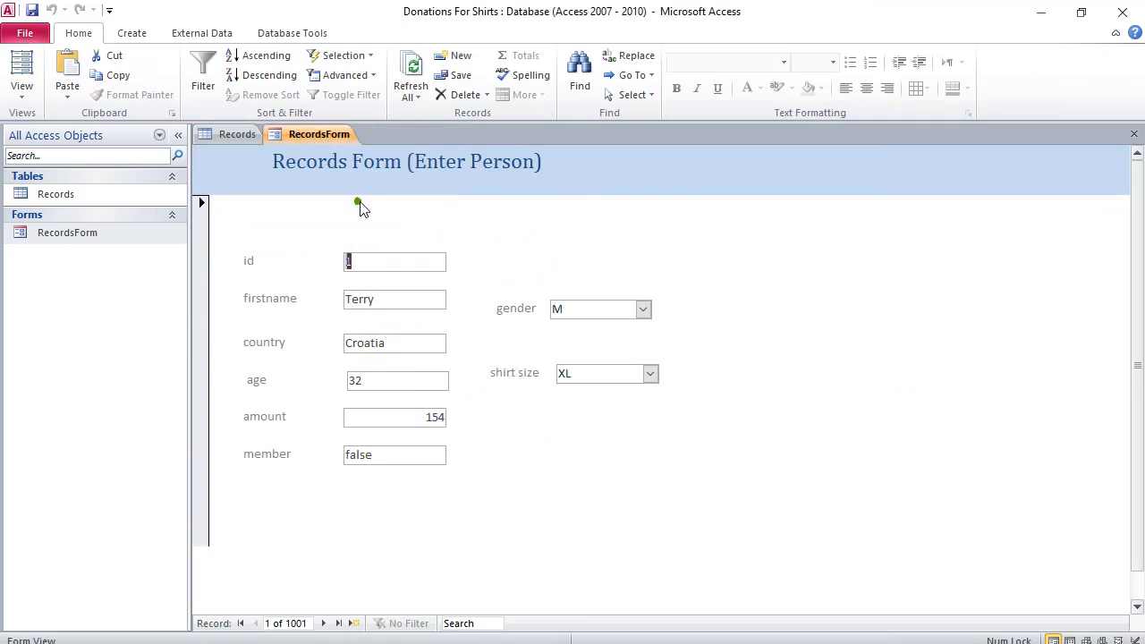
click(323, 624)
click(322, 624)
click(323, 623)
click(323, 623)
click(651, 374)
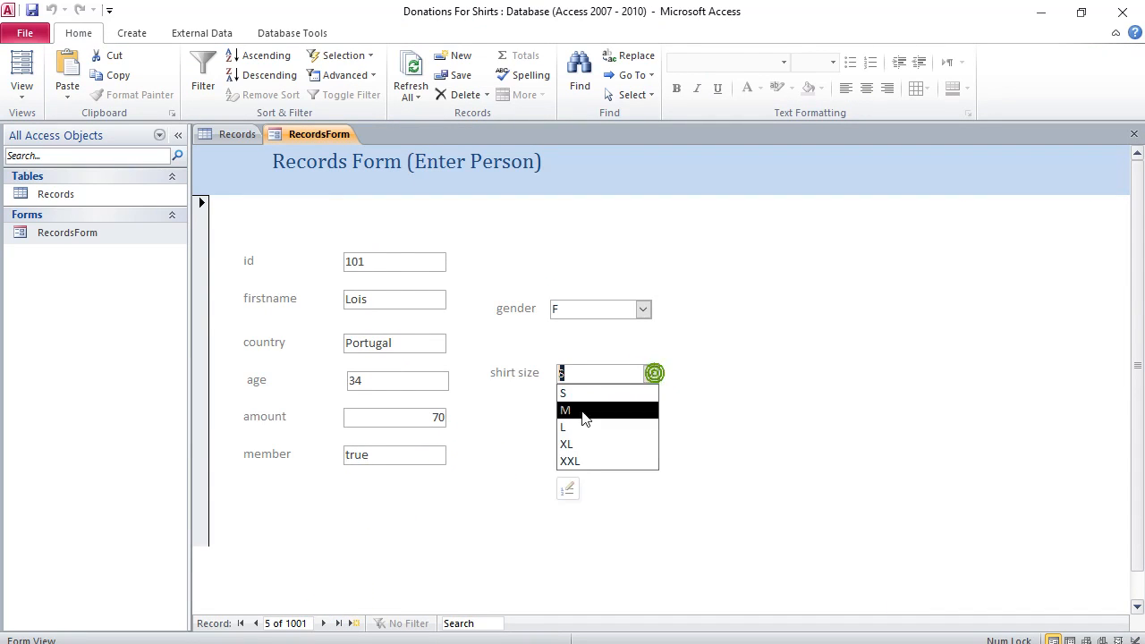
click(575, 439)
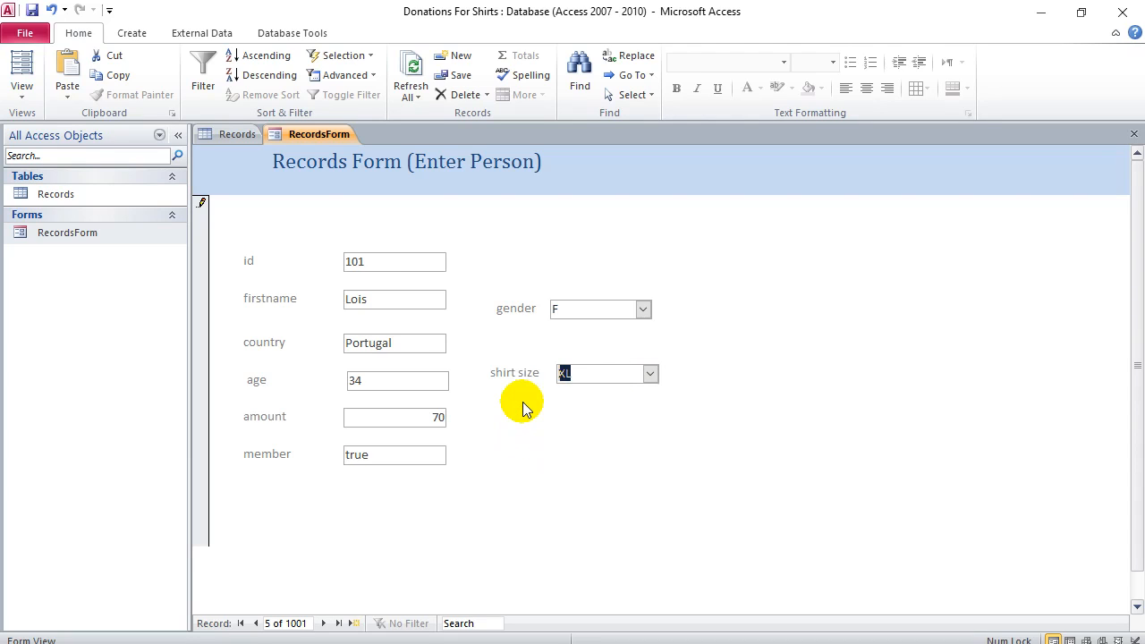
Save RecordsForm and return it to Design View.
right_click(305, 136)
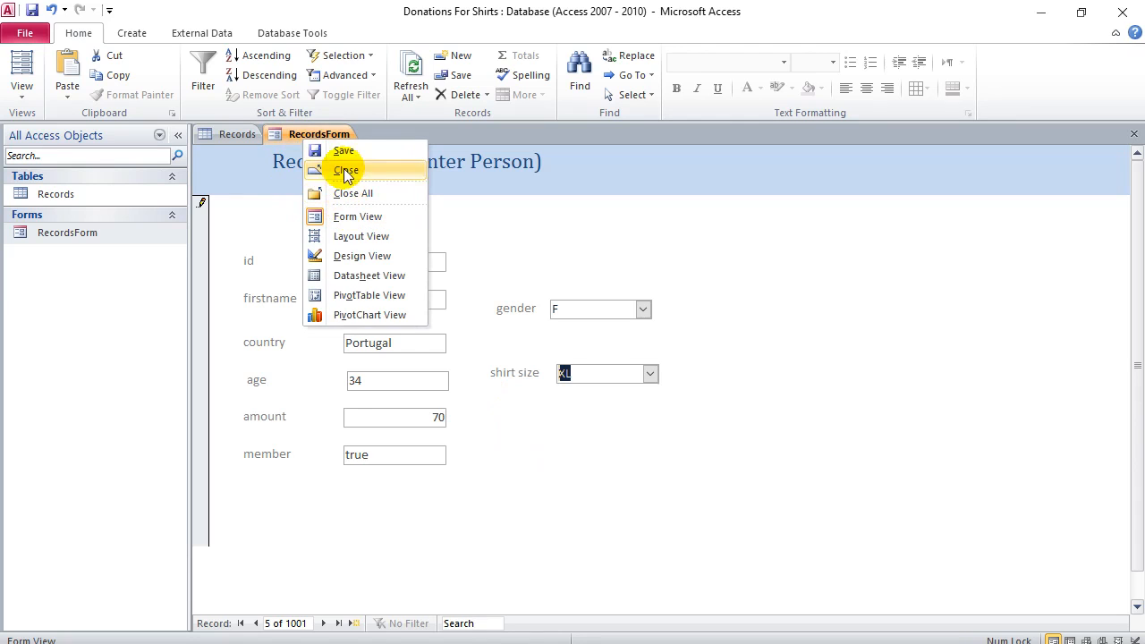
click(343, 150)
right_click(333, 134)
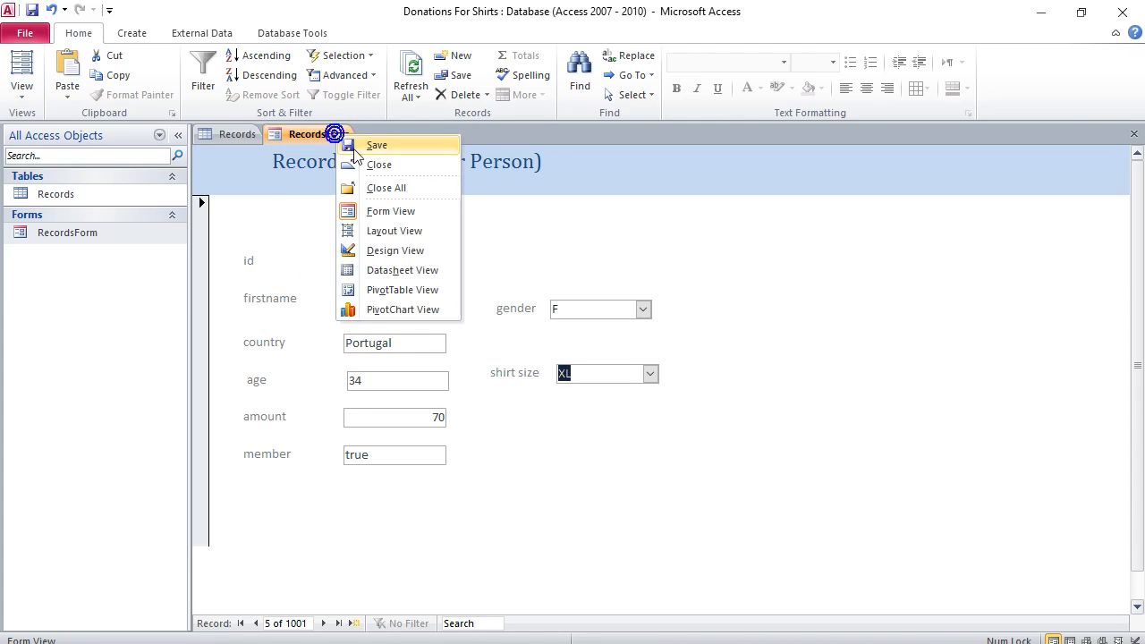
click(378, 215)
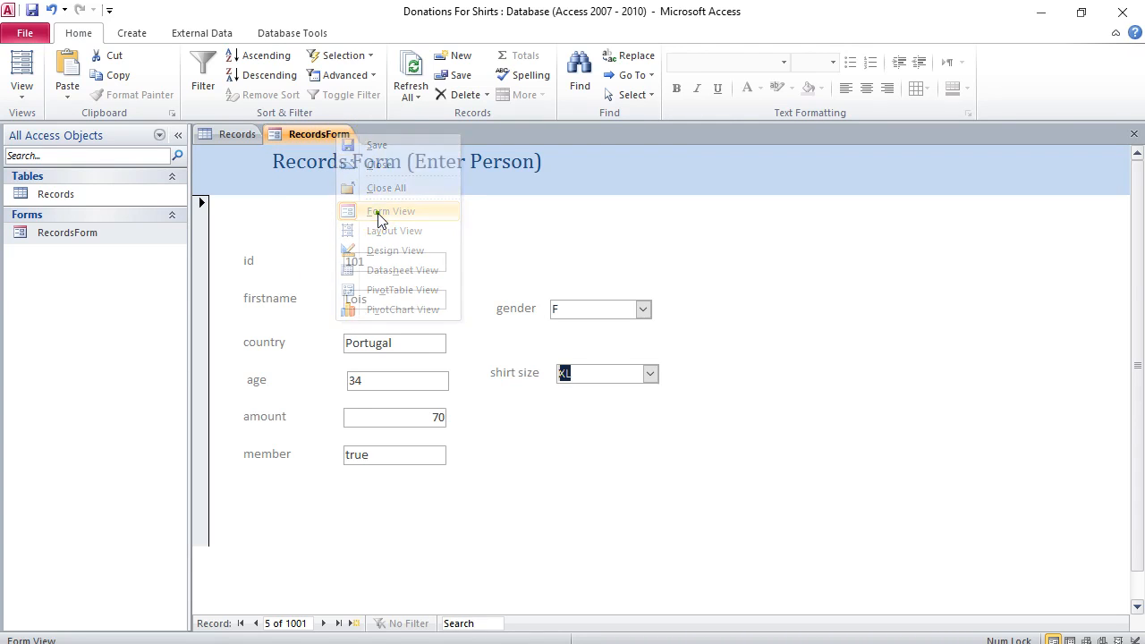
right_click(333, 134)
click(377, 252)
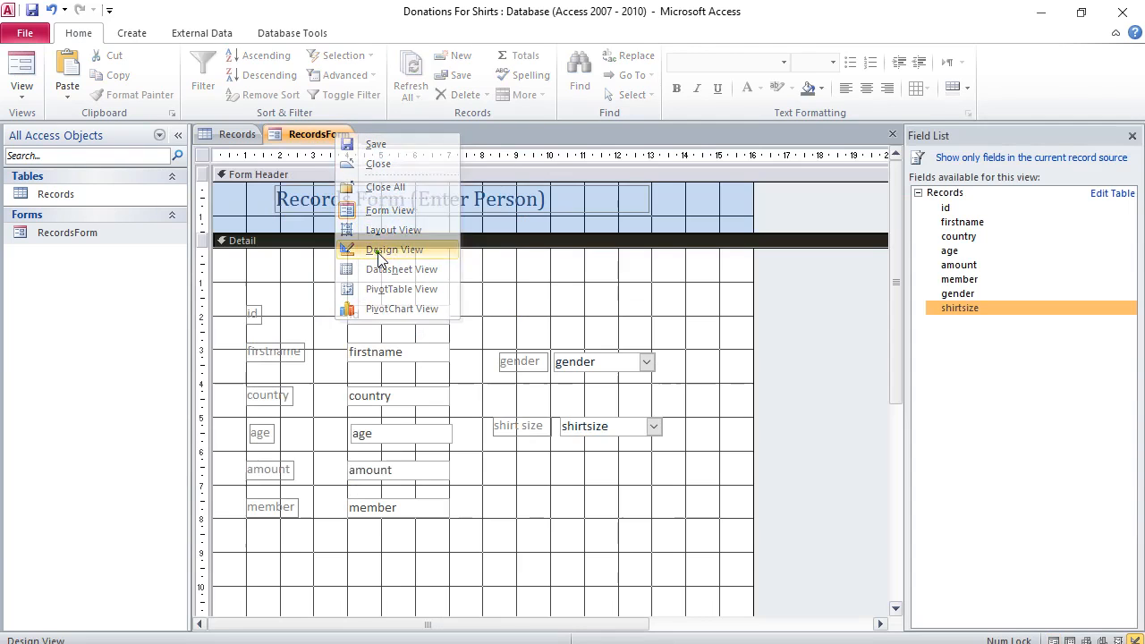